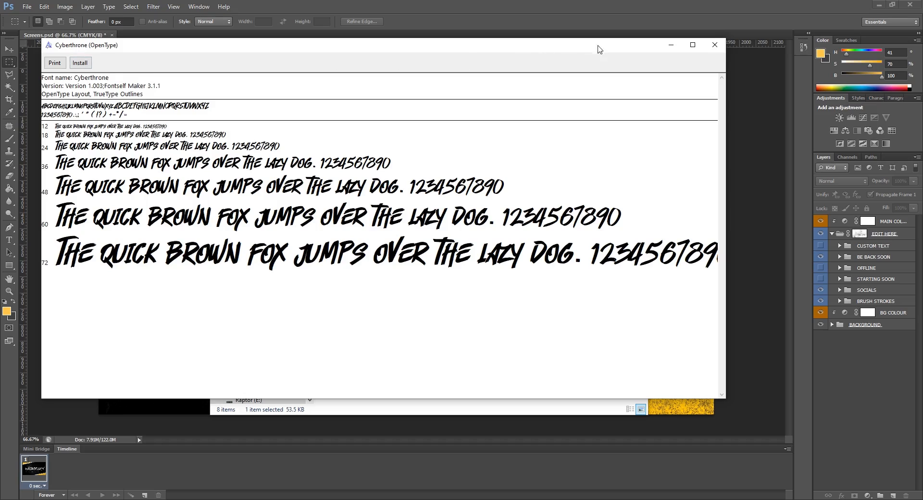
# Close the font preview and the source files window, and set the MAIN COLOUR adjustment's hue to 204
pyautogui.click(714, 45)
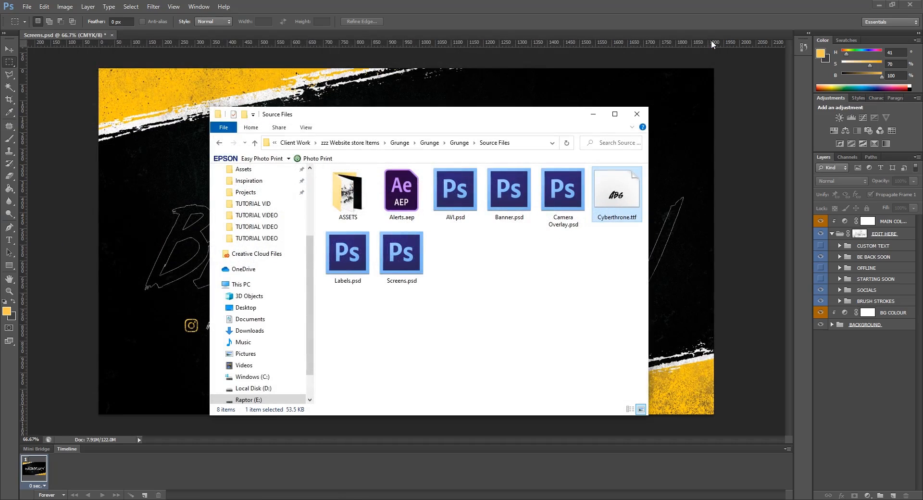
pyautogui.click(629, 117)
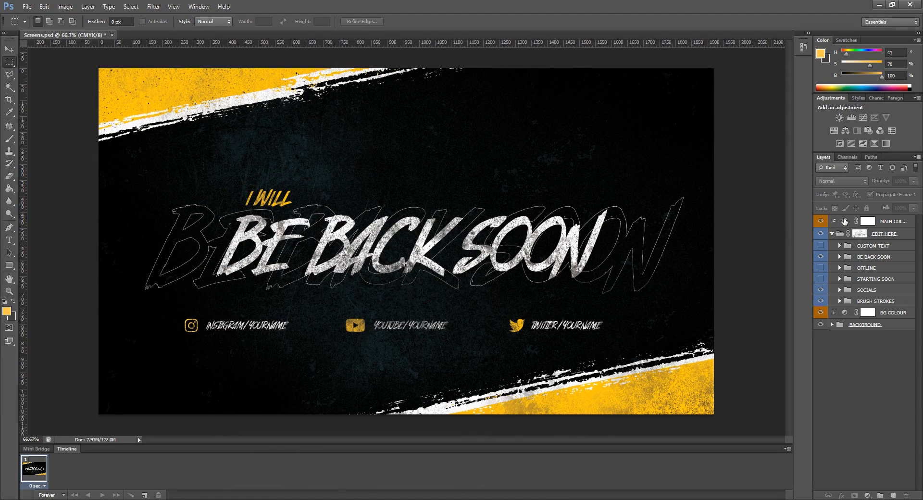
pyautogui.doubleClick(844, 222)
pyautogui.moveTo(696, 114); pyautogui.dragTo(745, 113)
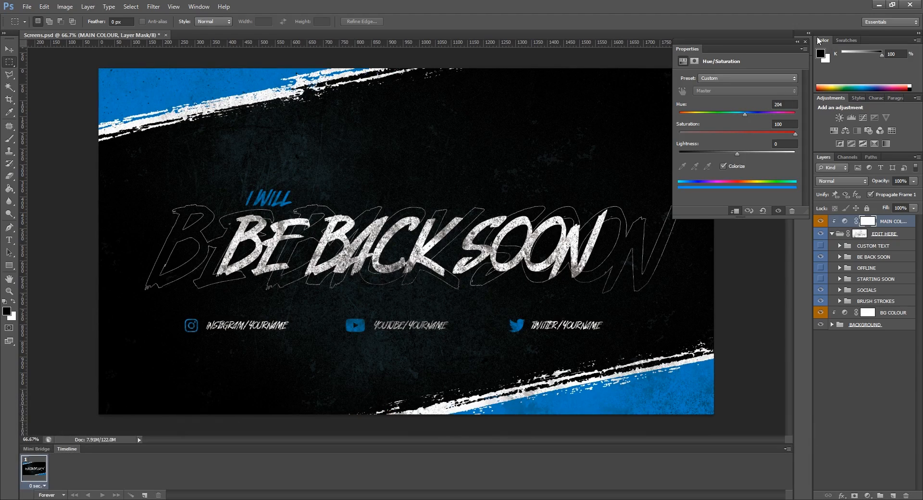
pyautogui.click(805, 42)
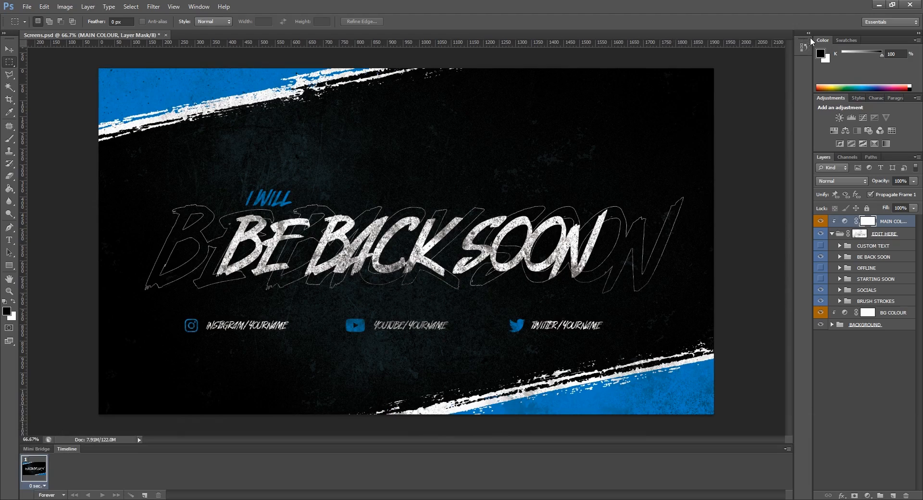
# Switch the visible heading from BE BACK SOON to CUSTOM TEXT, previewing OFFLINE and STARTING SOON in between
pyautogui.click(820, 258)
pyautogui.click(820, 268)
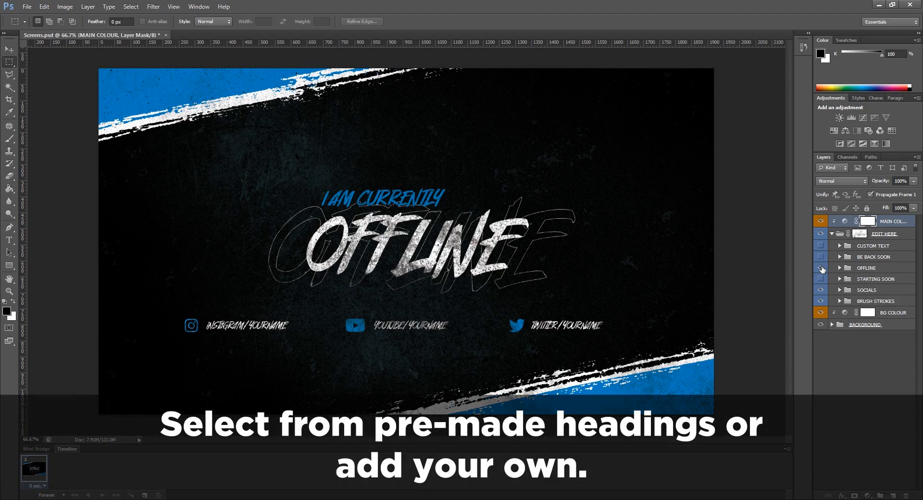
pyautogui.click(820, 268)
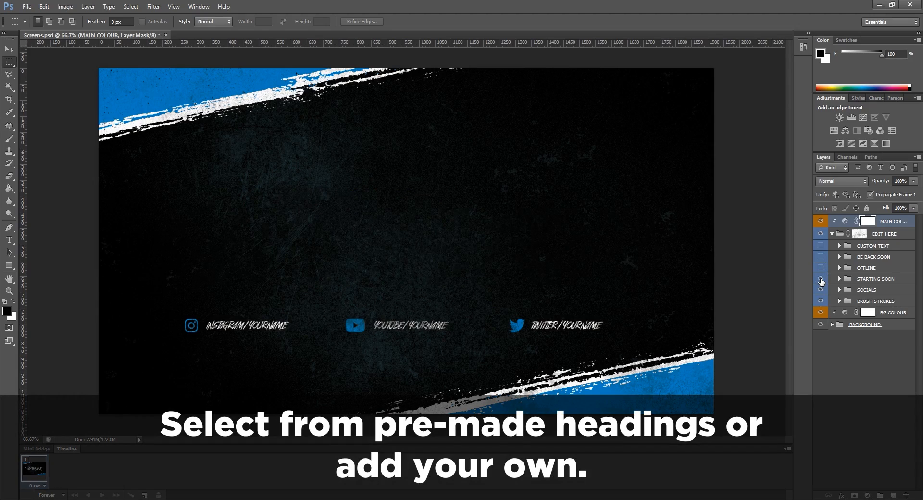
pyautogui.click(820, 279)
pyautogui.click(820, 279)
pyautogui.click(820, 246)
# Change the PRIMARY TEXT layer in the CUSTOM TEXT group to "STREAM ENDING"
pyautogui.click(839, 246)
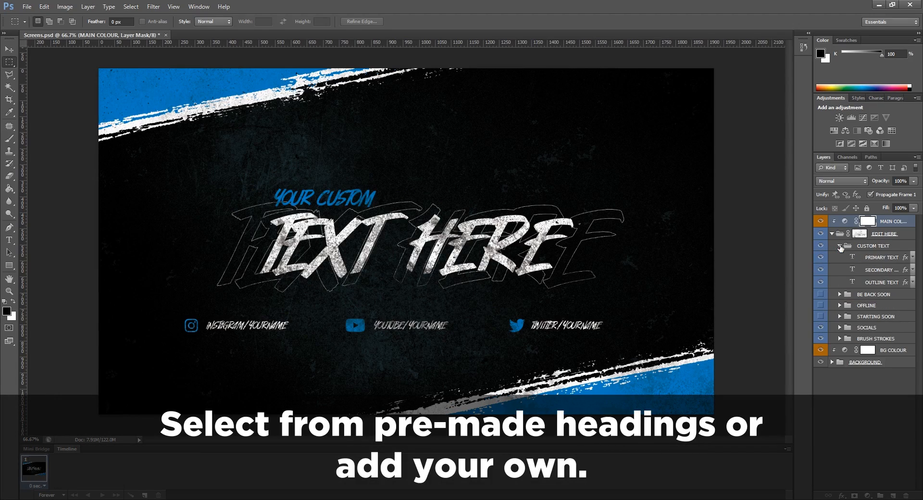
pyautogui.doubleClick(850, 257)
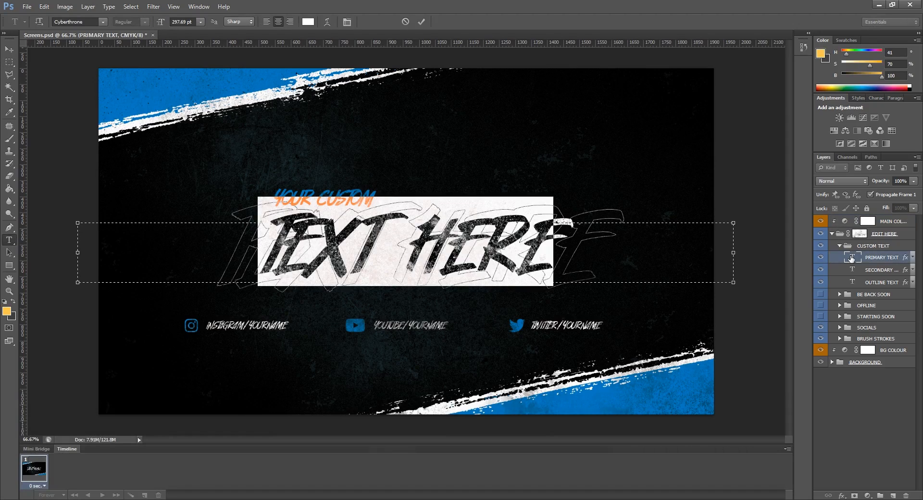
pyautogui.write('STREAM')
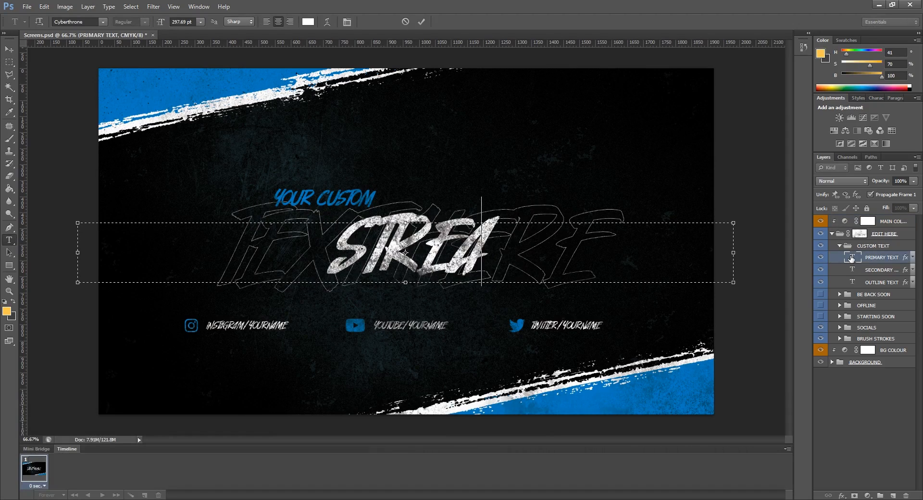
pyautogui.write(' ENDING')
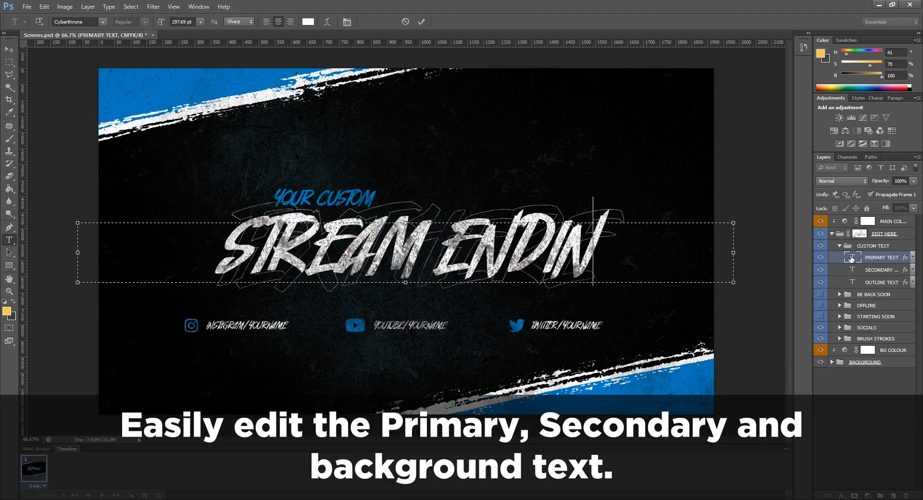
pyautogui.click(421, 21)
pyautogui.press('m')
# Change the OUTLINE TEXT layer behind the main heading to "STREAM ENDING"
pyautogui.doubleClick(852, 282)
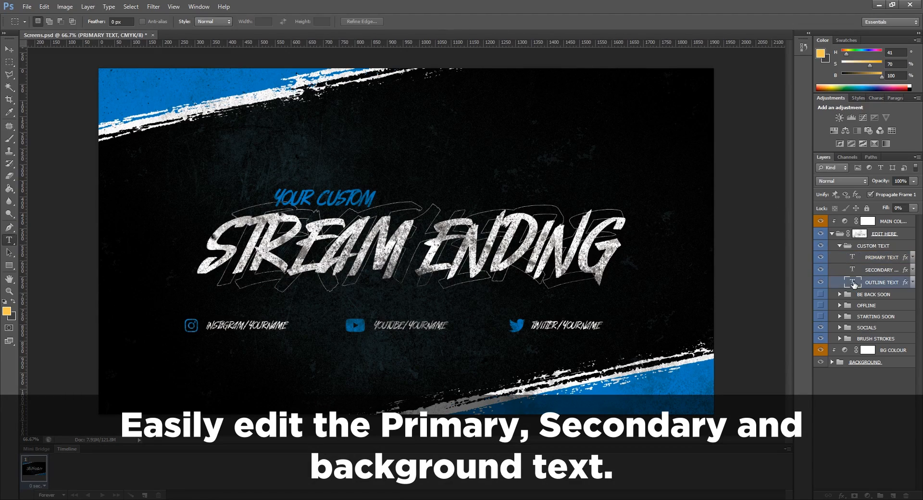
pyautogui.write('STREAM EN')
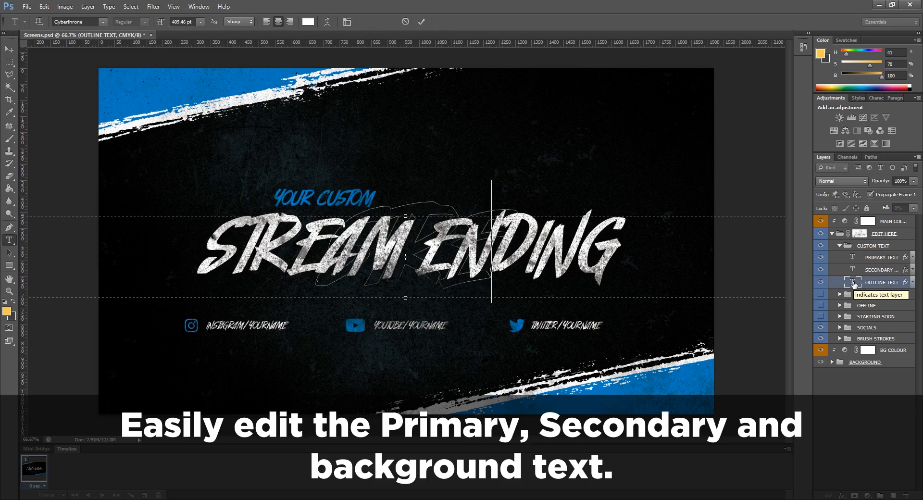
pyautogui.write('DING')
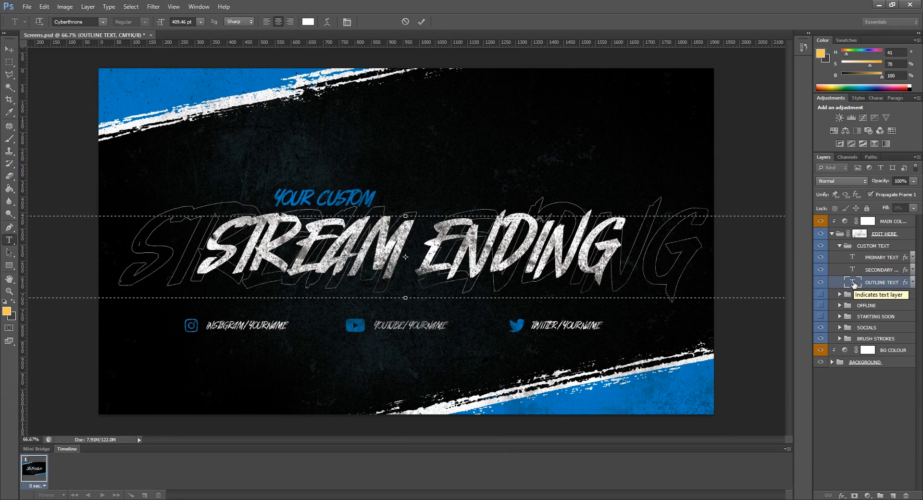
pyautogui.click(420, 21)
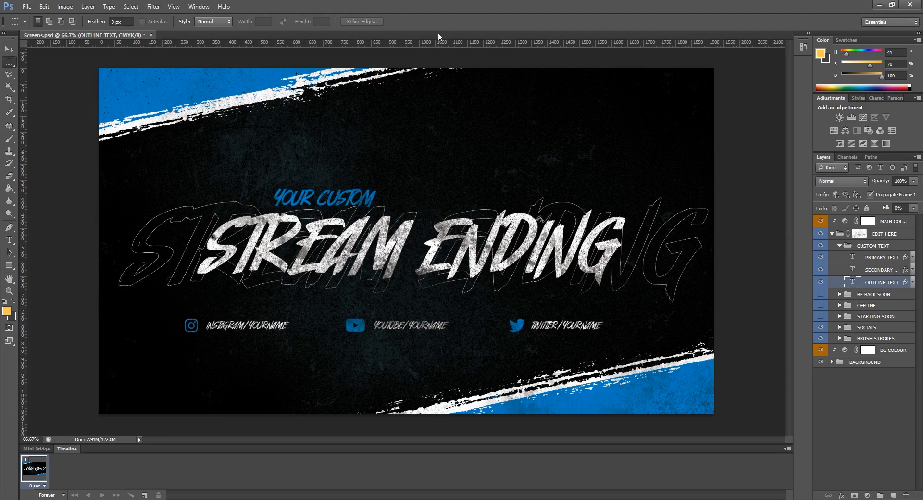
# Change the SECONDARY TEXT layer to "THANKS FOR WATCHING", widening its text box to fit, and collapse the CUSTOM TEXT group
pyautogui.doubleClick(854, 269)
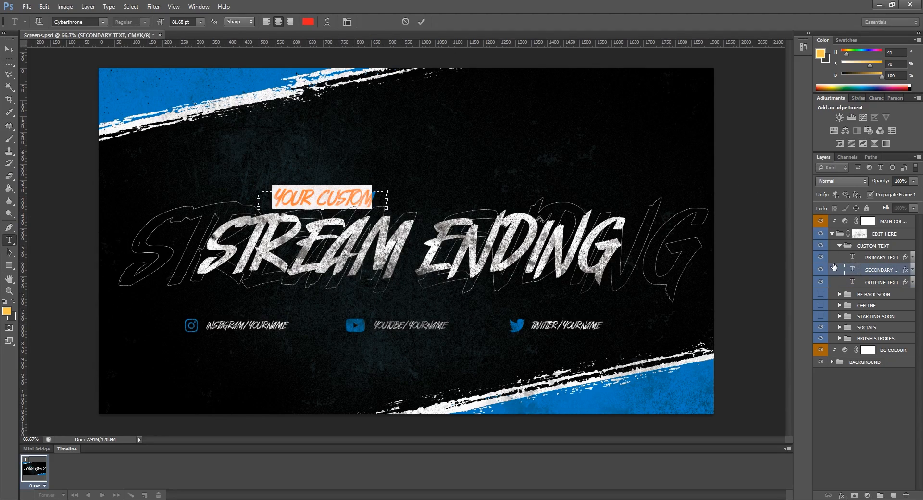
pyautogui.write('THANKS')
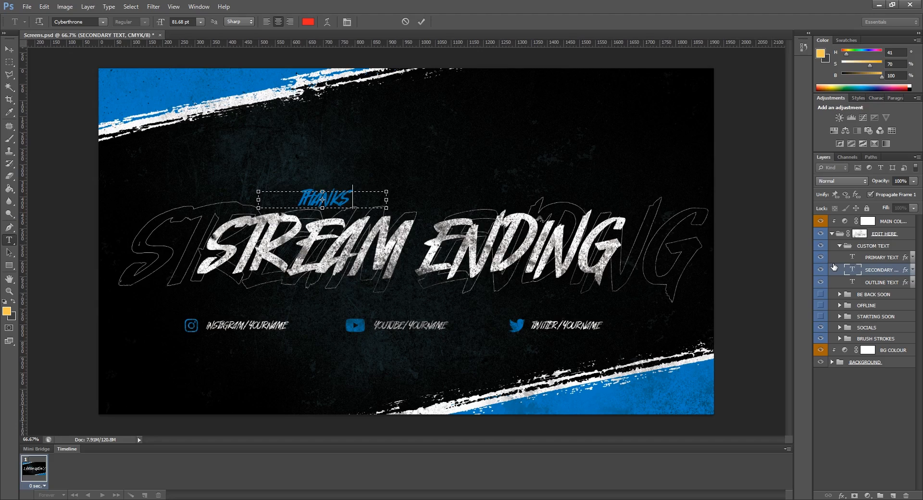
pyautogui.write(' FOR')
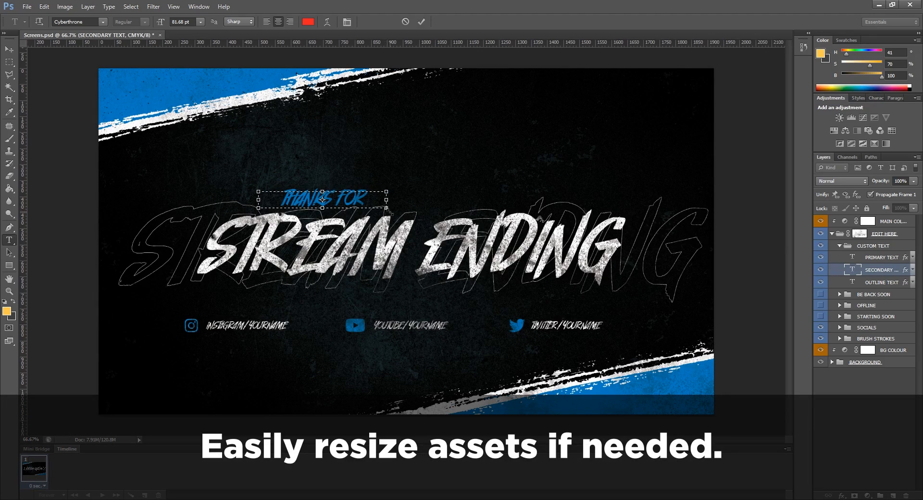
pyautogui.moveTo(389, 212); pyautogui.dragTo(433, 213)
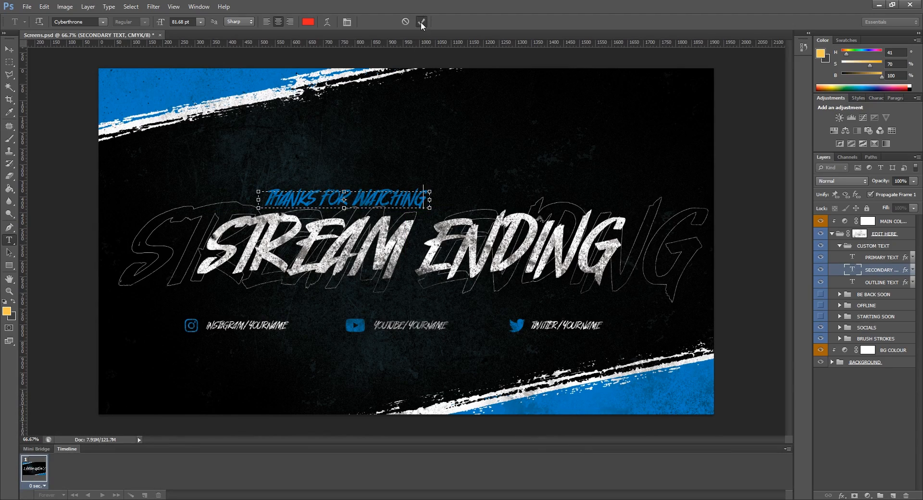
pyautogui.click(420, 22)
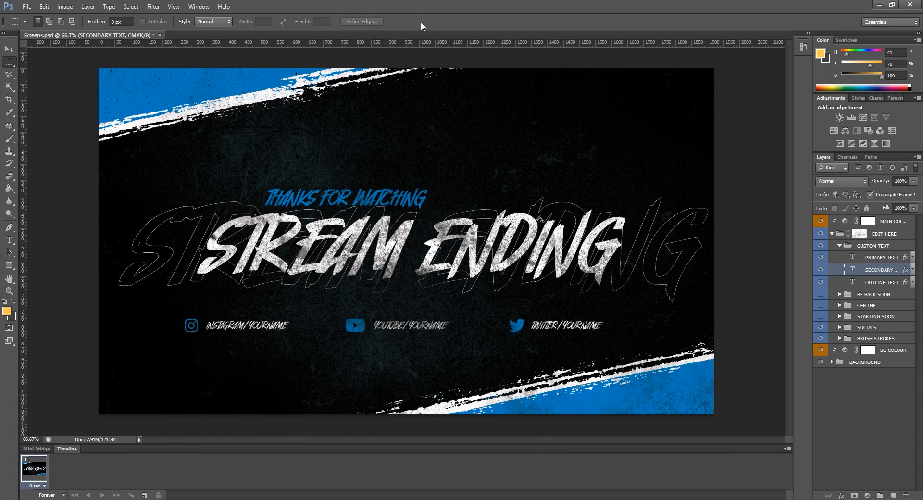
pyautogui.click(839, 246)
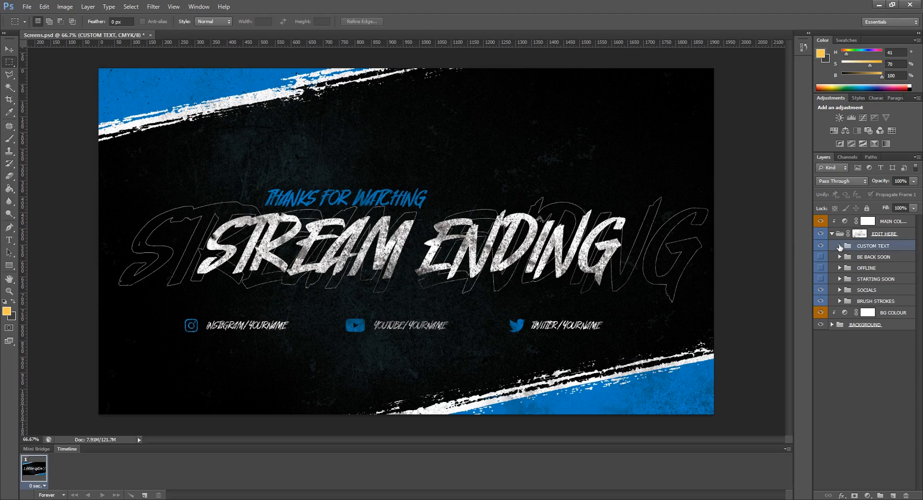
# Replace YOURNAME with DMDESIGNS in the YOUTUBE NAME layer of the SOCIALS group
pyautogui.click(821, 290)
pyautogui.click(821, 290)
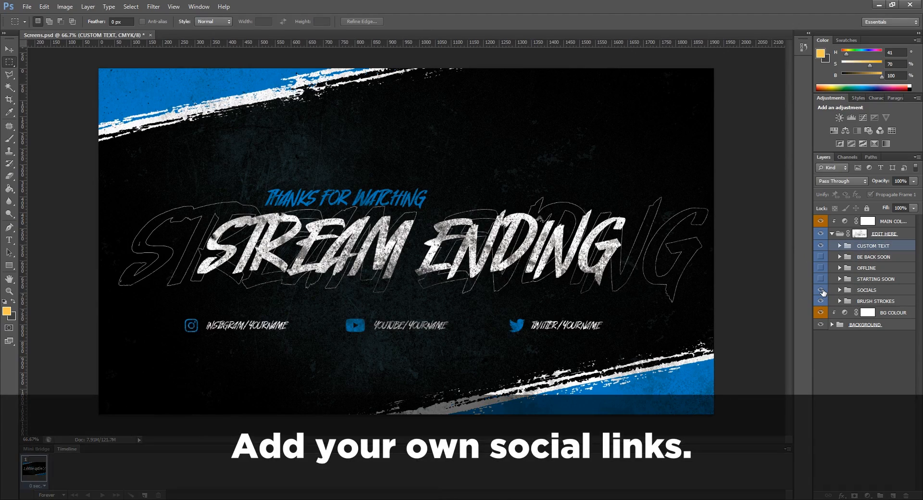
pyautogui.click(839, 290)
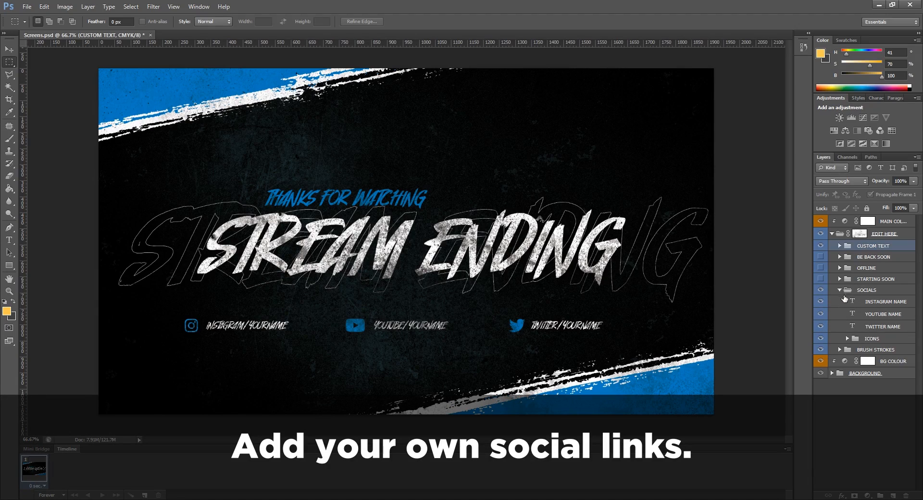
pyautogui.click(852, 316)
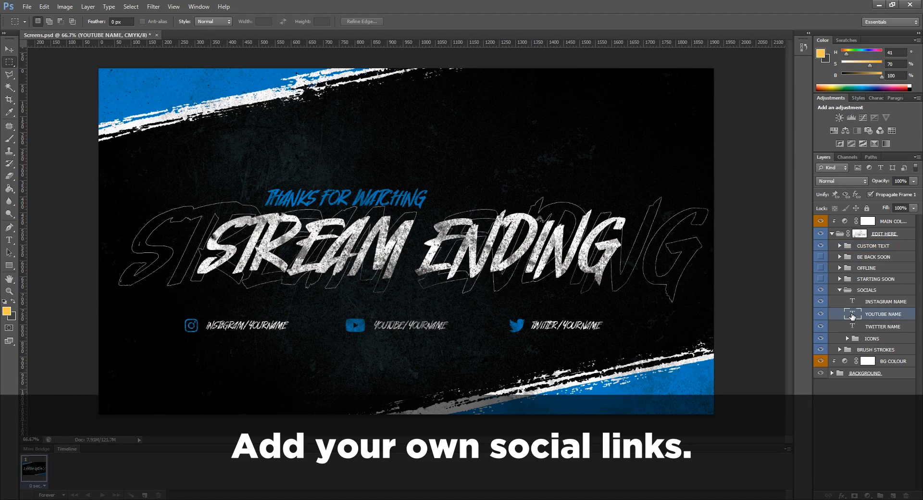
pyautogui.doubleClick(852, 314)
pyautogui.click(453, 327)
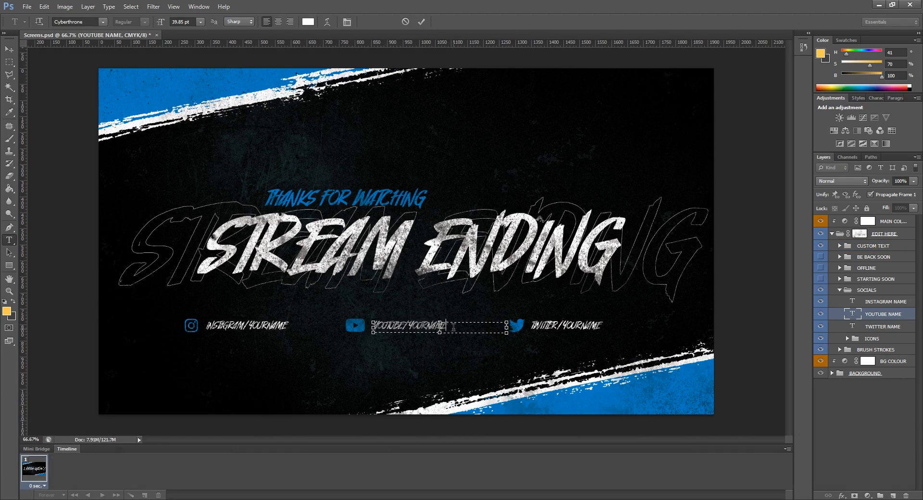
pyautogui.moveTo(440, 326); pyautogui.dragTo(411, 325)
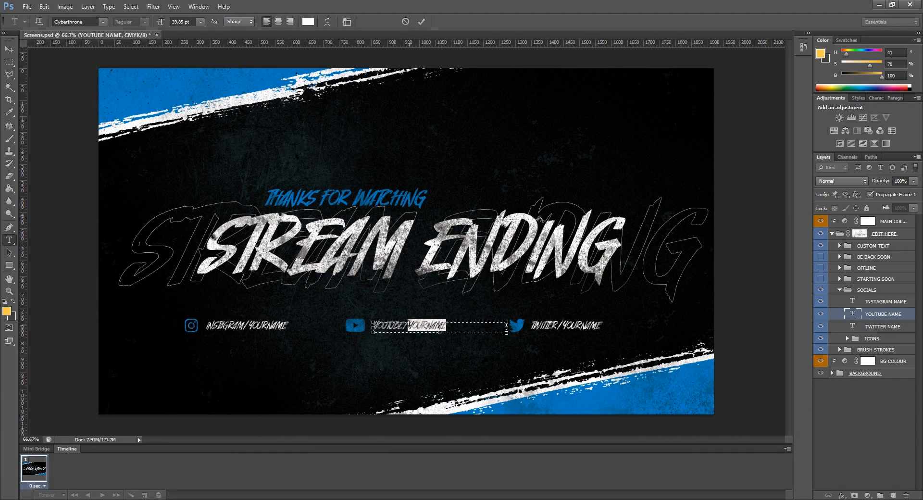
pyautogui.write('DMDESIGNS')
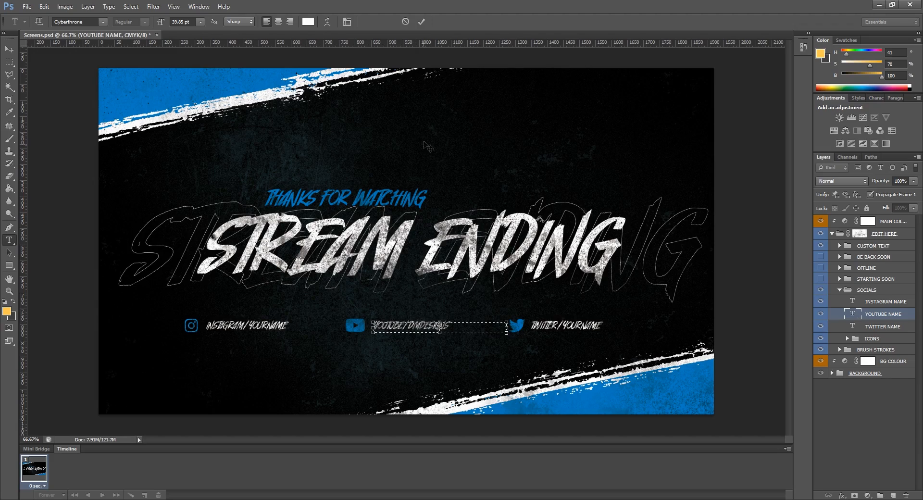
pyautogui.click(421, 21)
pyautogui.press('m')
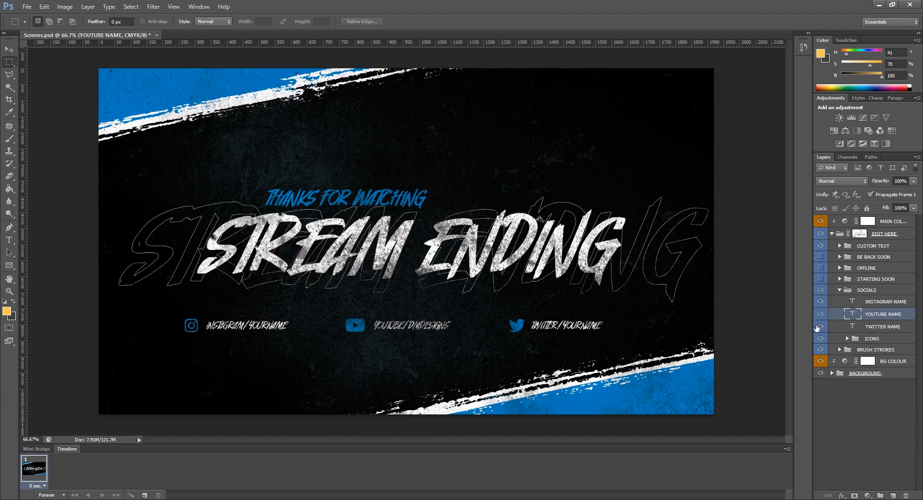
# Toggle the Instagram, YouTube and Twitter icon layers off and back on, and collapse the SOCIALS group
pyautogui.click(846, 339)
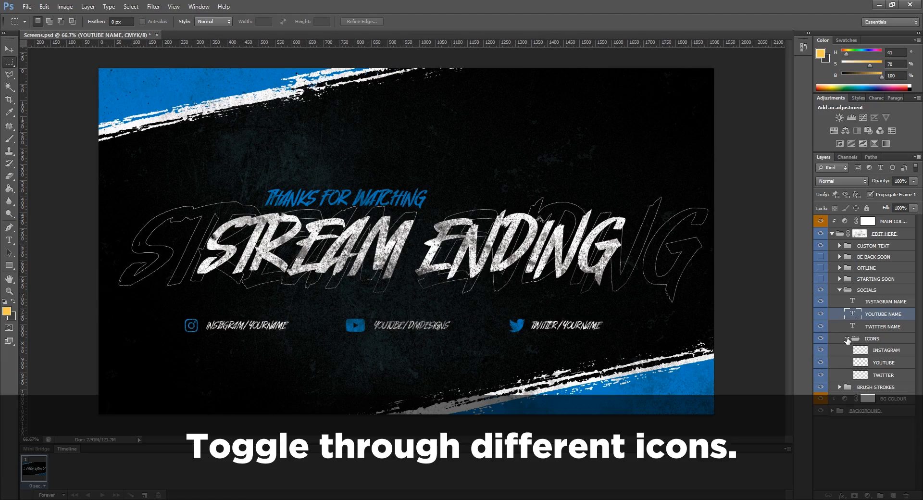
pyautogui.click(820, 351)
pyautogui.click(821, 350)
pyautogui.click(821, 363)
pyautogui.click(820, 363)
pyautogui.click(820, 375)
pyautogui.click(820, 375)
pyautogui.click(847, 338)
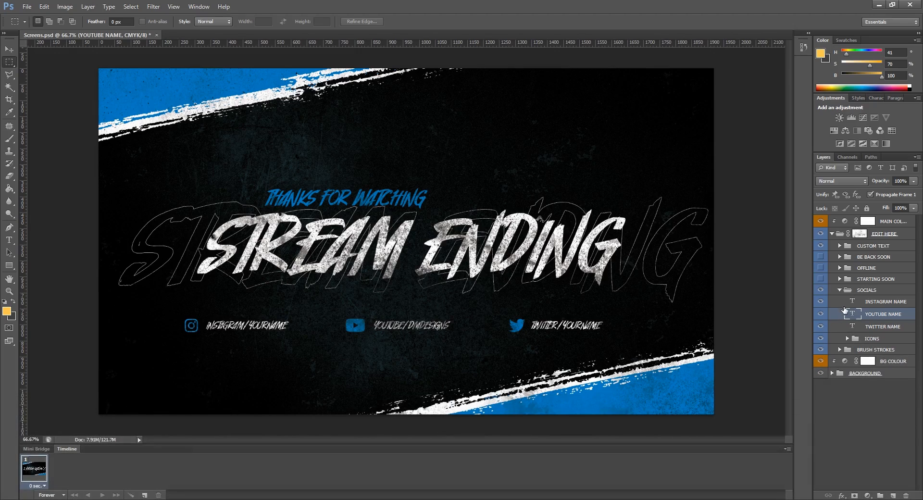
pyautogui.click(839, 291)
pyautogui.click(839, 290)
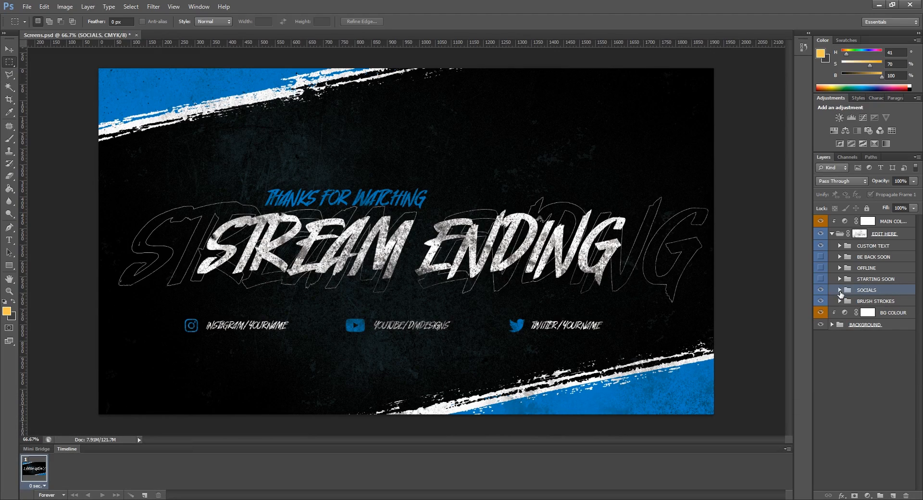
# Toggle BRUSH STROKES 1 and BRUSH STROKES 2 off and back on to preview the background without each
pyautogui.click(839, 301)
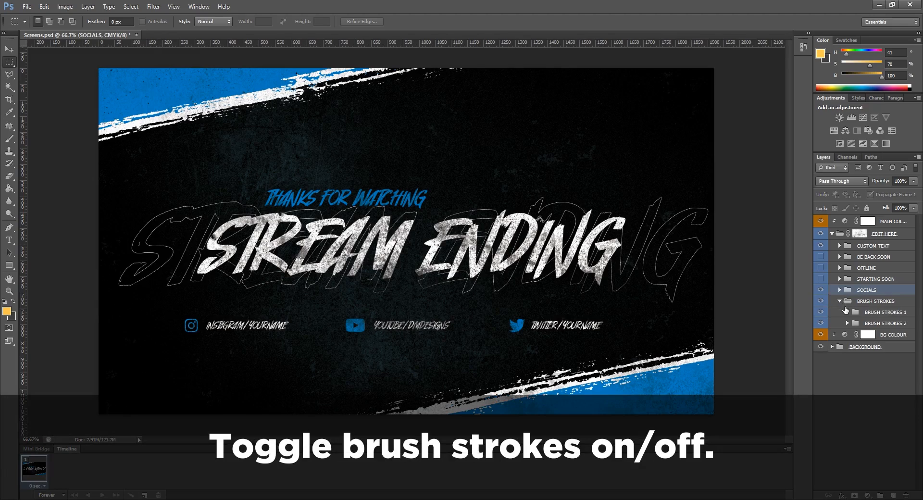
pyautogui.click(820, 312)
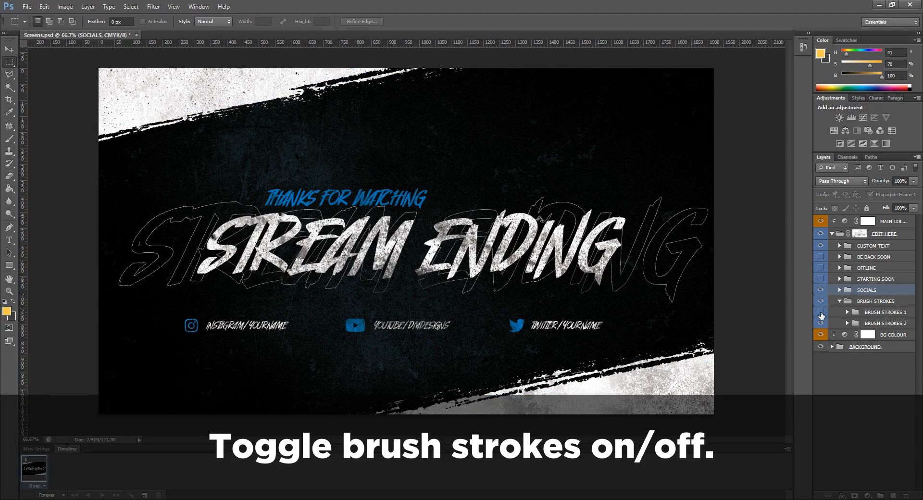
pyautogui.click(821, 313)
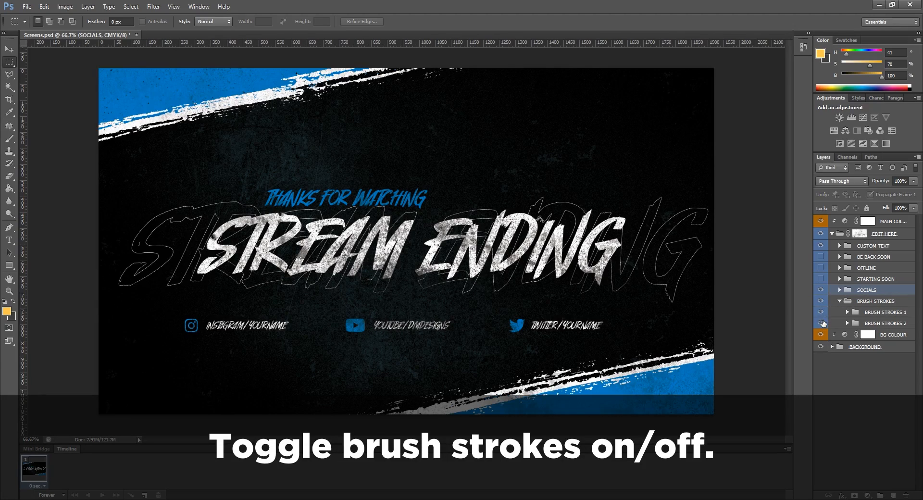
pyautogui.click(821, 323)
pyautogui.click(820, 323)
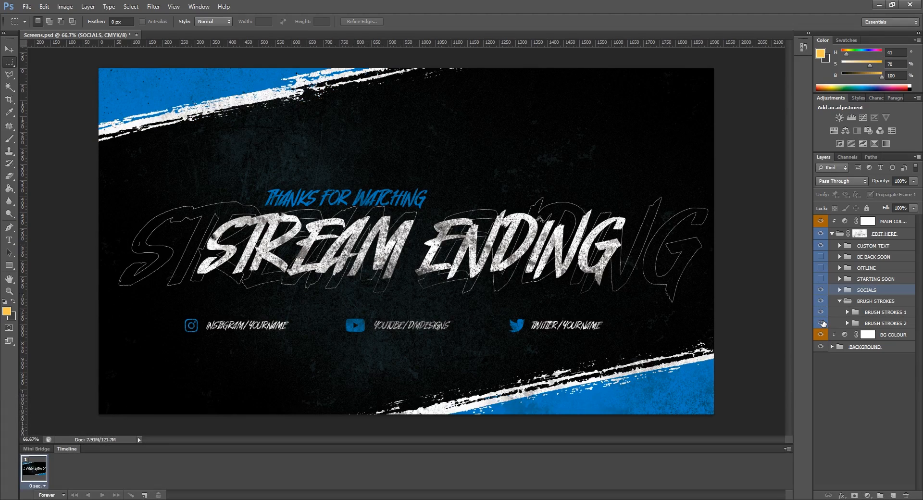
pyautogui.click(839, 301)
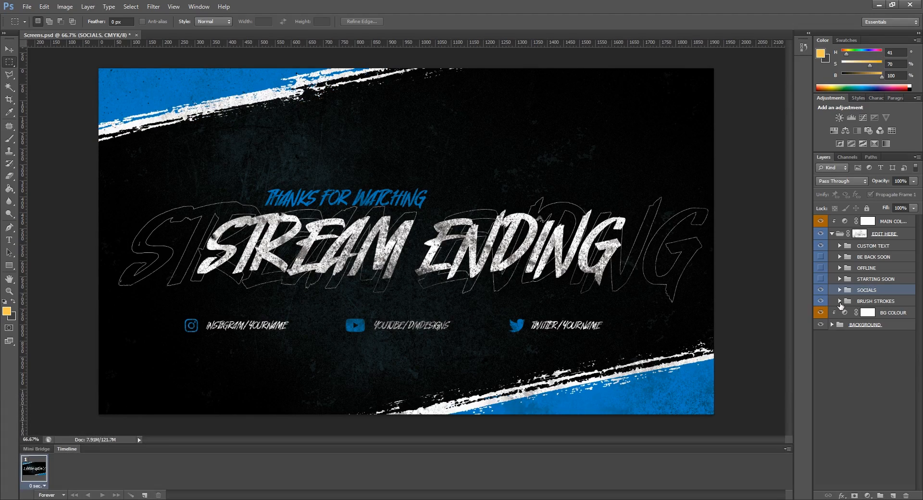
# Tint the stream screen's background by setting the hue of the BG COLOUR adjustment layer to 201
pyautogui.doubleClick(844, 312)
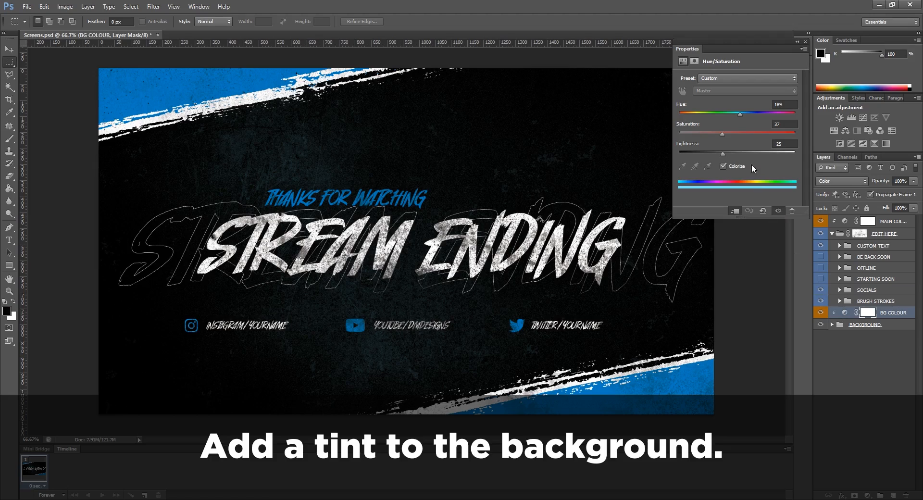
pyautogui.moveTo(741, 114)
pyautogui.mouseDown()
pyautogui.moveTo(786, 114)
pyautogui.moveTo(688, 117)
pyautogui.moveTo(743, 118)
pyautogui.mouseUp()
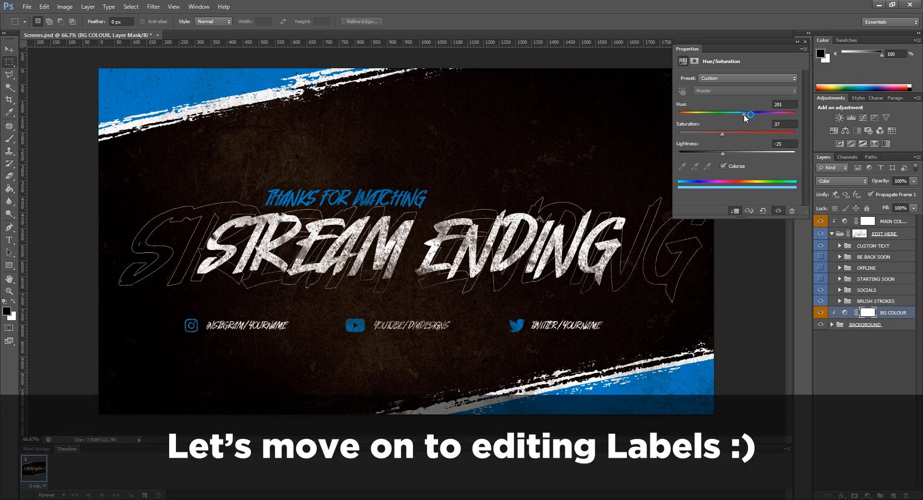
pyautogui.click(805, 42)
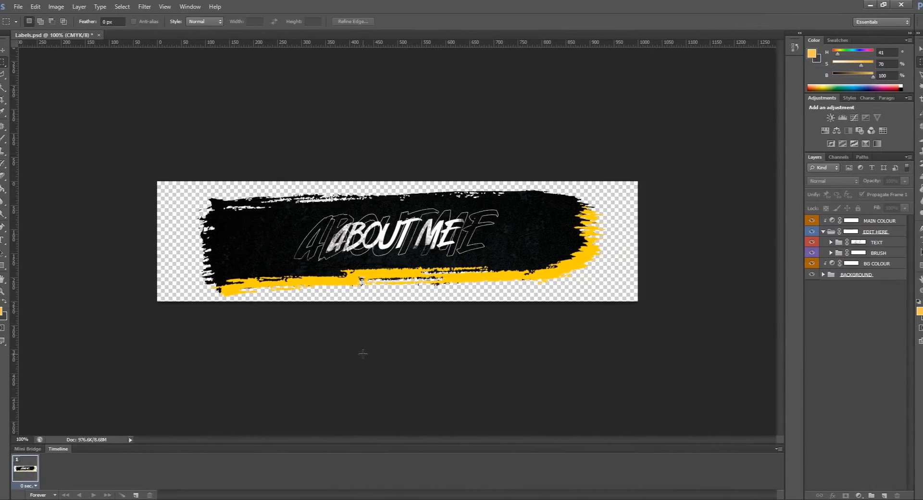
# In Labels.psd, recolour the label's accent stroke red by setting the MAIN COLOUR adjustment layer's hue to 360
pyautogui.doubleClick(841, 220)
pyautogui.moveTo(696, 114); pyautogui.dragTo(810, 115)
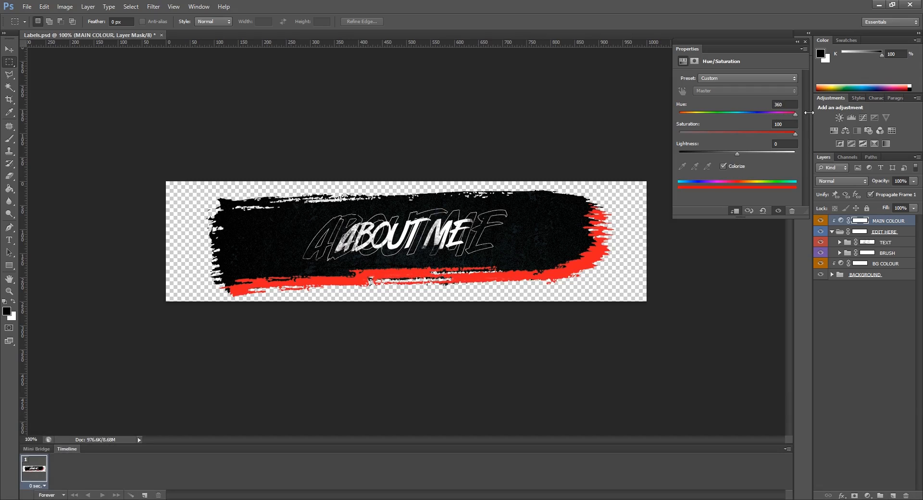
pyautogui.click(805, 41)
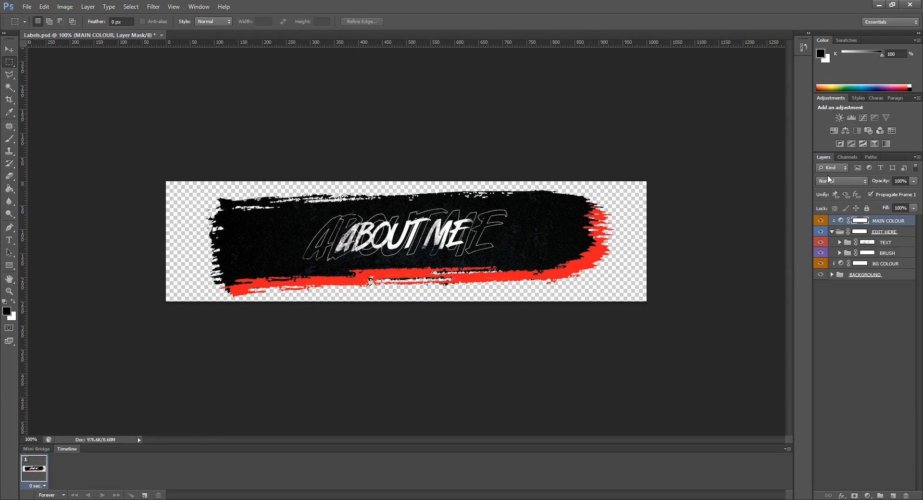
# Hide the ABOUT ME title in the TEXT group and preview the SCHEDULE, DISCORD, INSTAGRAM and YOUTUBE titles one at a time
pyautogui.click(840, 246)
pyautogui.click(839, 242)
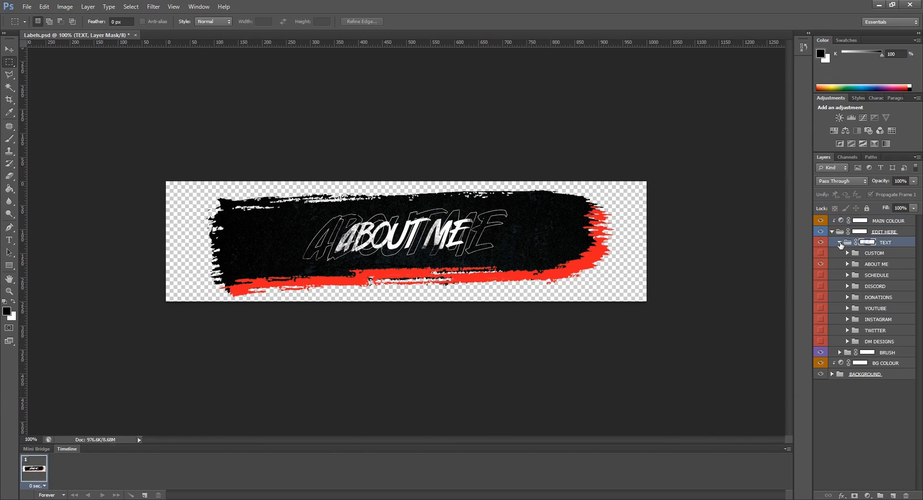
pyautogui.click(820, 264)
pyautogui.click(821, 275)
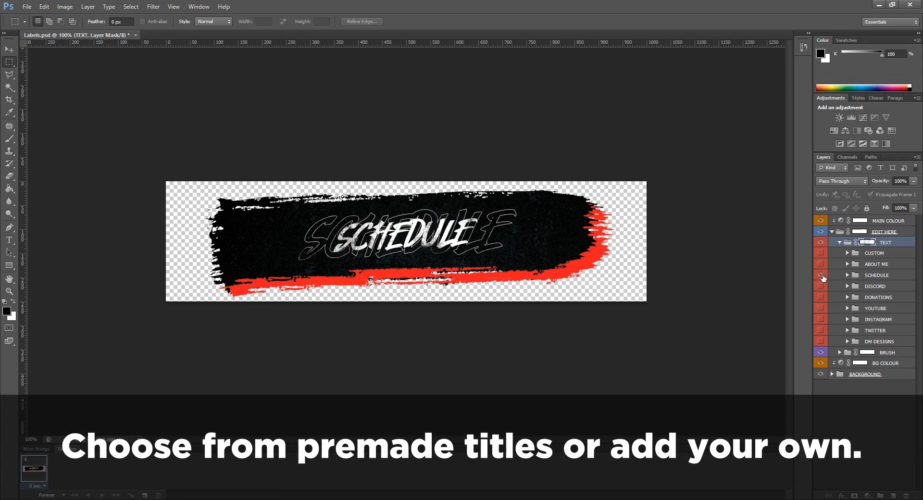
pyautogui.click(820, 275)
pyautogui.click(820, 286)
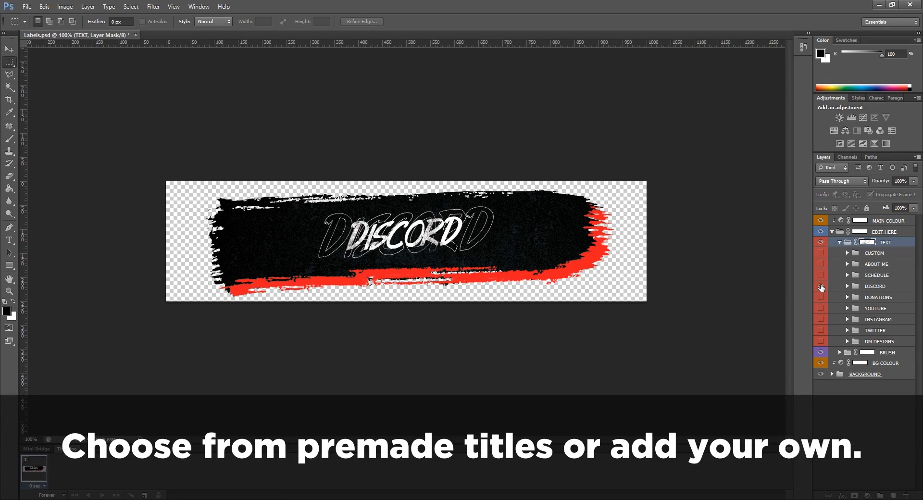
pyautogui.click(820, 286)
pyautogui.click(820, 319)
pyautogui.click(820, 319)
pyautogui.click(820, 308)
pyautogui.click(820, 308)
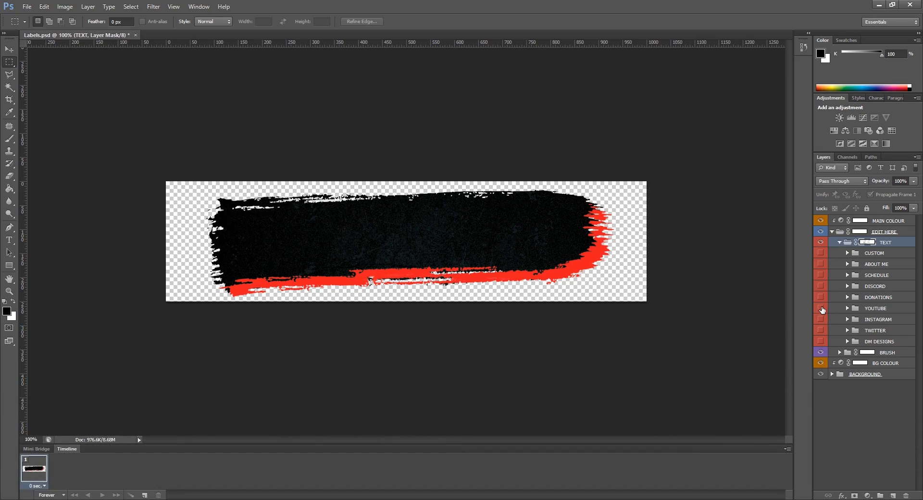
# Show the CUSTOM title group and change its PRIMARY TEXT layer to "TIK TOK"
pyautogui.click(820, 253)
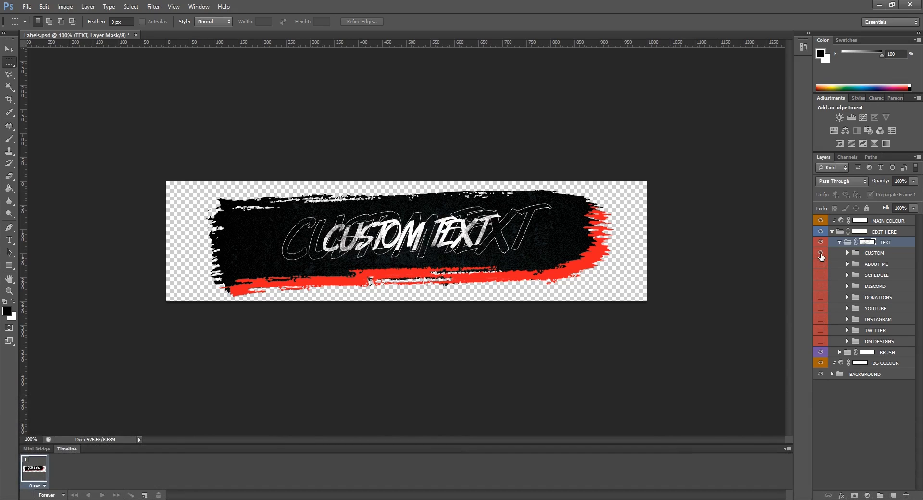
pyautogui.click(847, 253)
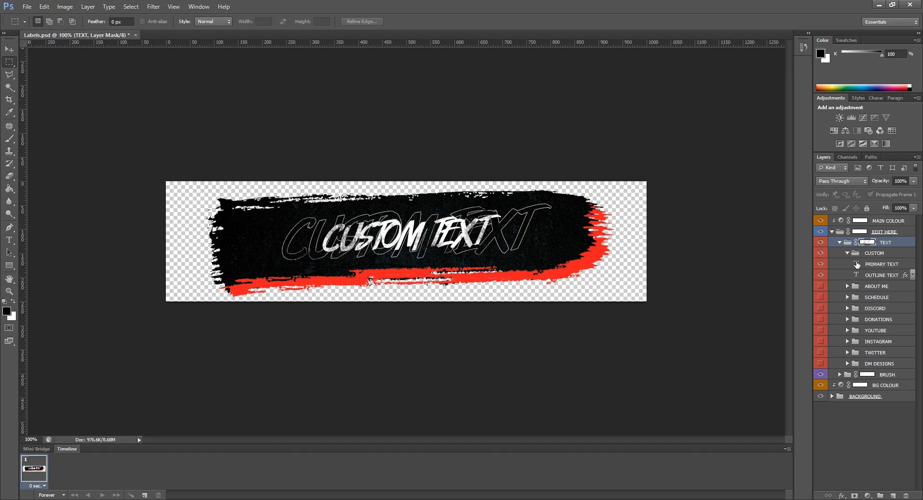
pyautogui.doubleClick(856, 264)
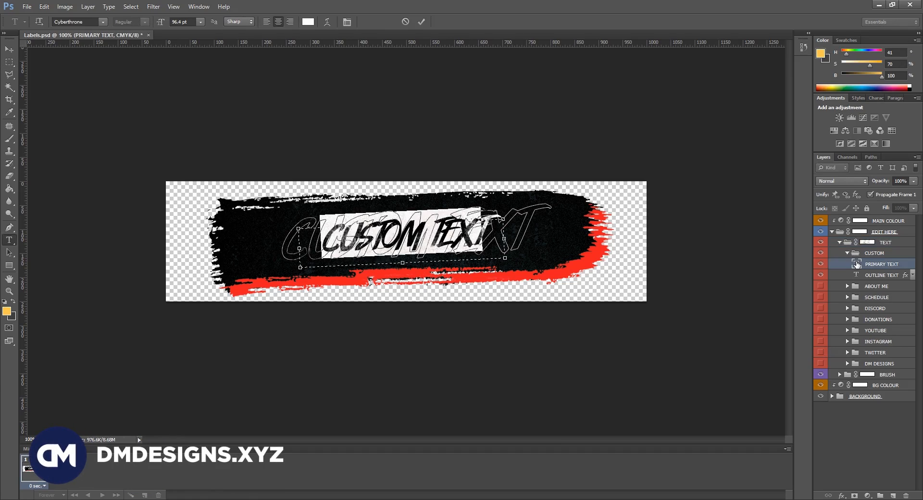
pyautogui.write('TIK')
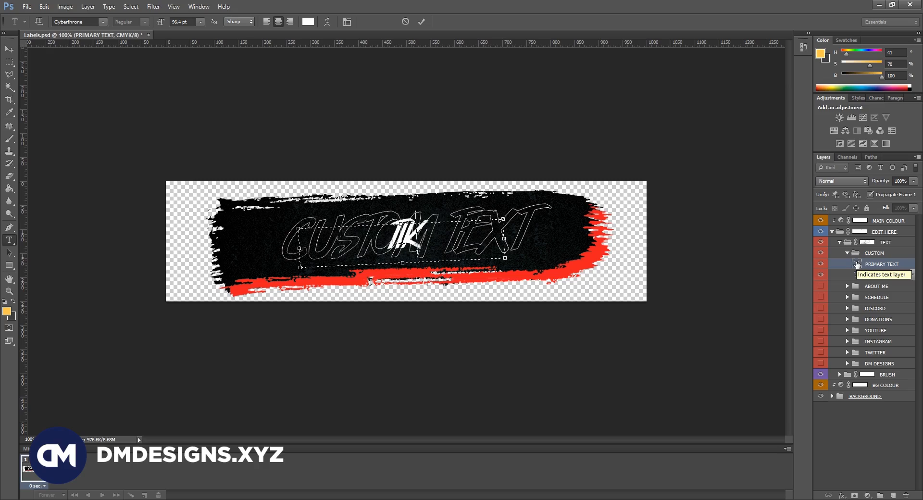
pyautogui.write('TOK')
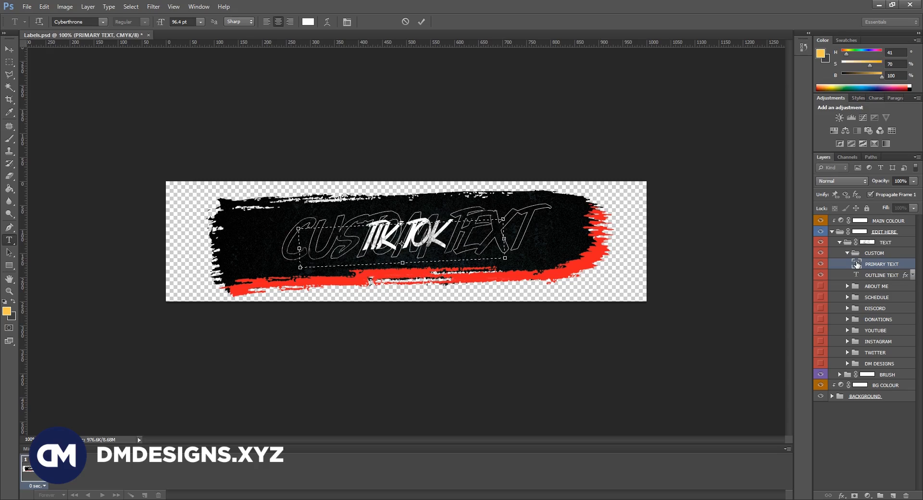
pyautogui.click(423, 21)
pyautogui.press('m')
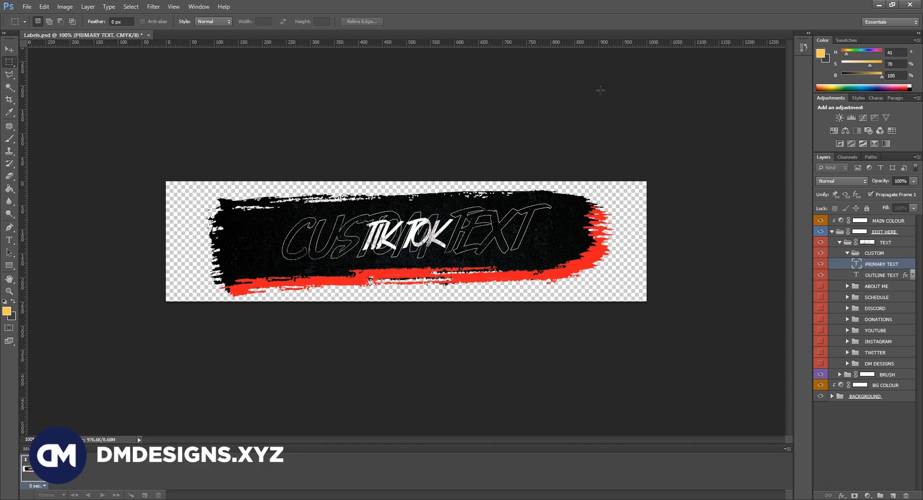
# Change the OUTLINE TEXT layer to "TIK TOK" as well, and collapse the CUSTOM and TEXT groups
pyautogui.doubleClick(856, 275)
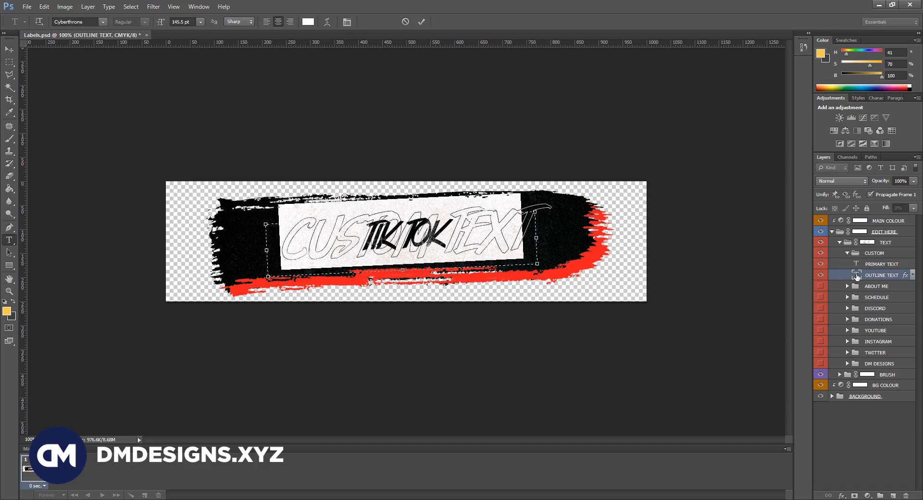
pyautogui.write('TIKTOK')
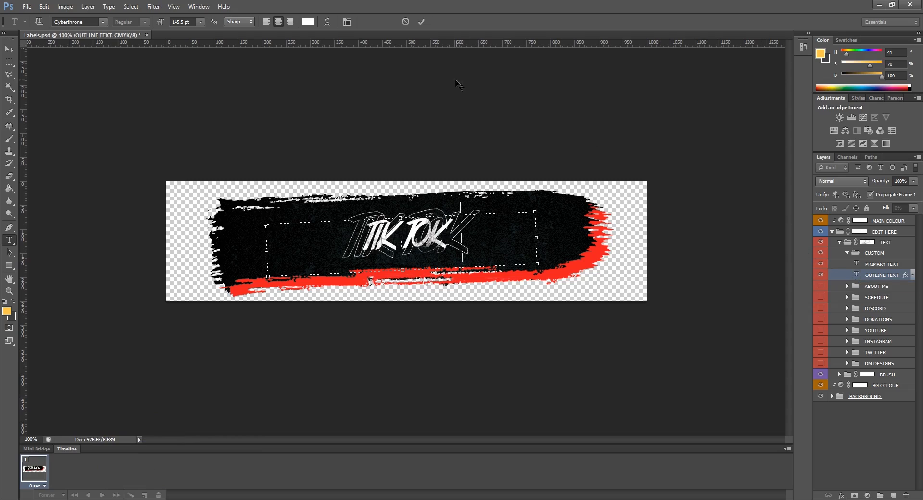
pyautogui.click(421, 22)
pyautogui.press('m')
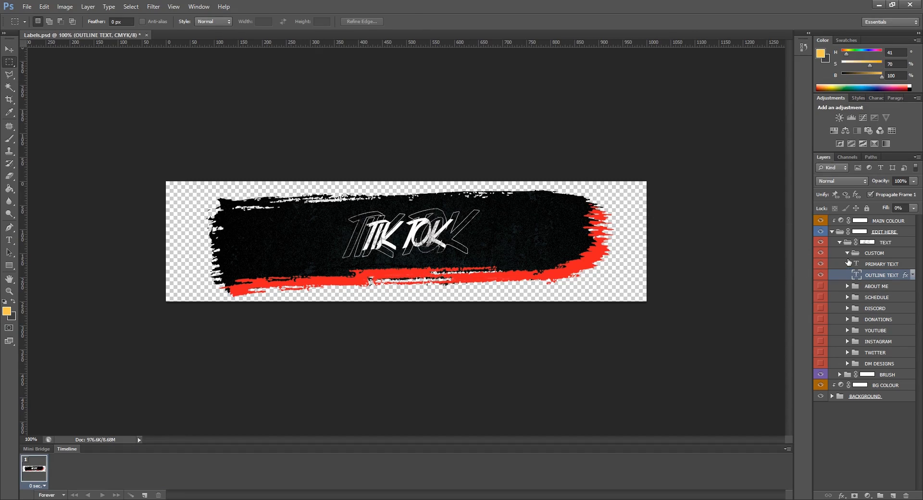
pyautogui.click(846, 252)
pyautogui.click(839, 243)
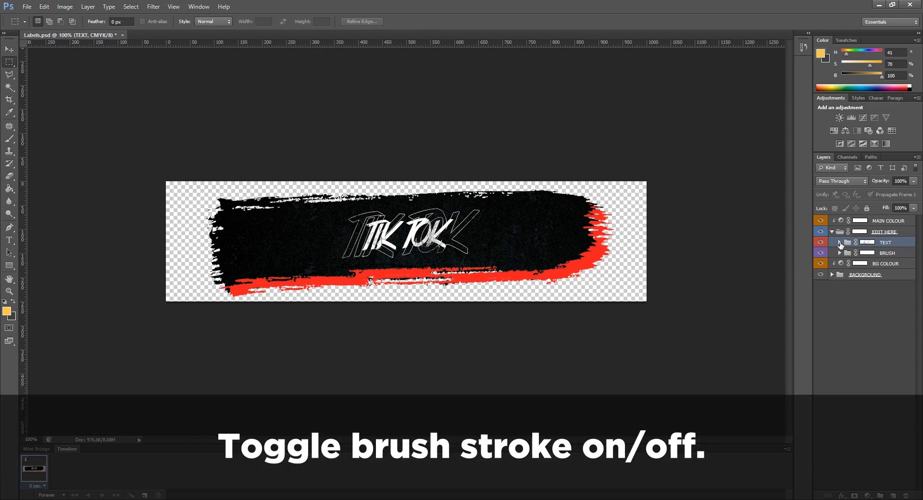
# Toggle the BRUSH group off and back on to preview the label without its coloured stroke
pyautogui.click(820, 253)
pyautogui.click(821, 253)
pyautogui.click(820, 253)
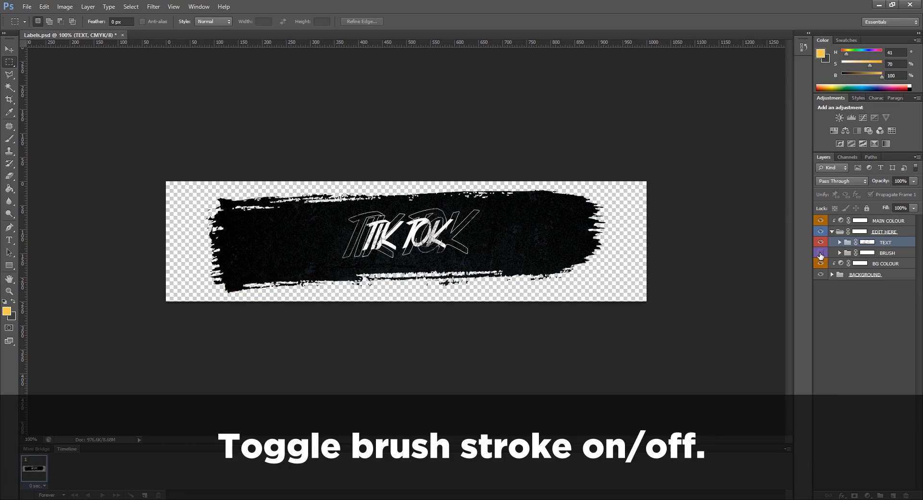
pyautogui.click(821, 253)
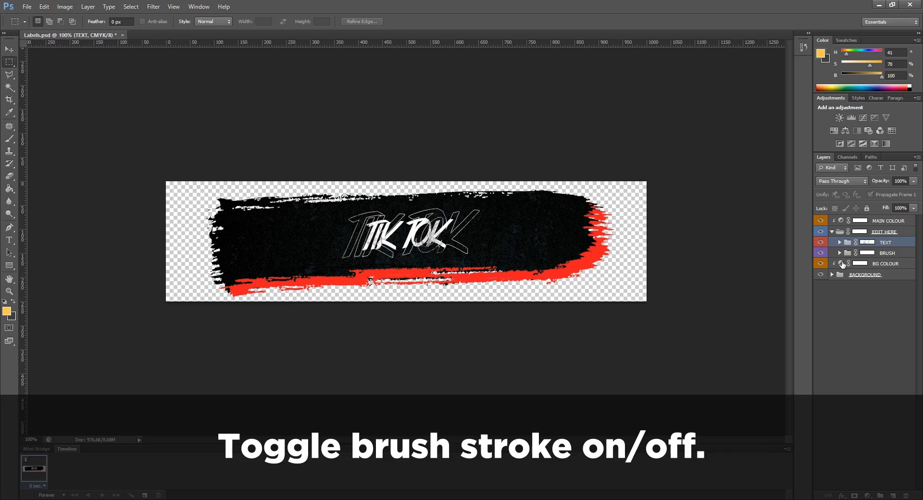
# Tint the label's background by setting the BG COLOUR adjustment layer's hue to 0
pyautogui.doubleClick(841, 263)
pyautogui.moveTo(739, 114); pyautogui.dragTo(676, 108)
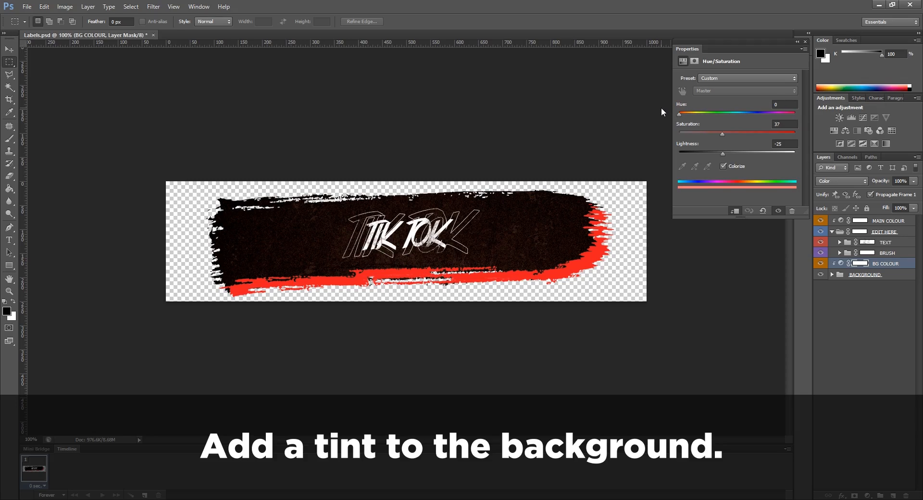
pyautogui.click(805, 42)
pyautogui.click(844, 344)
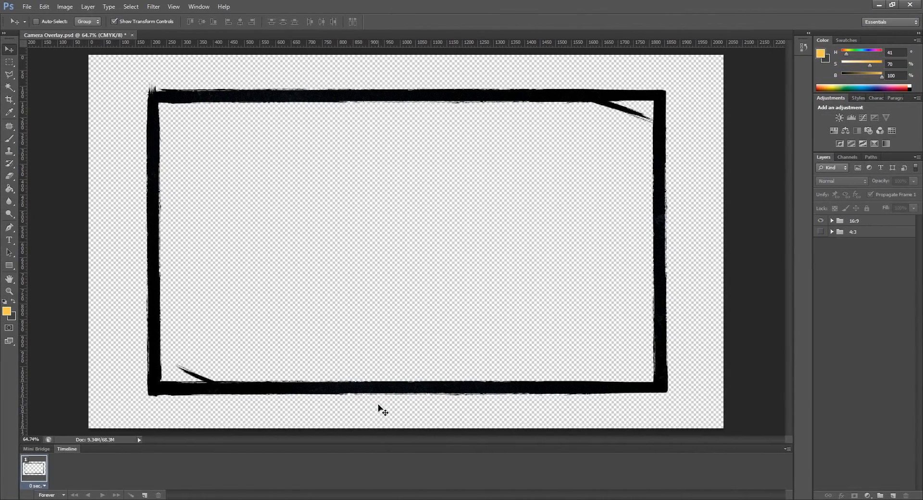
# In Camera Overlay.psd, preview the 4:3 camera frame in place of the 16:9 one, and return to the 16:9 frame
pyautogui.click(822, 221)
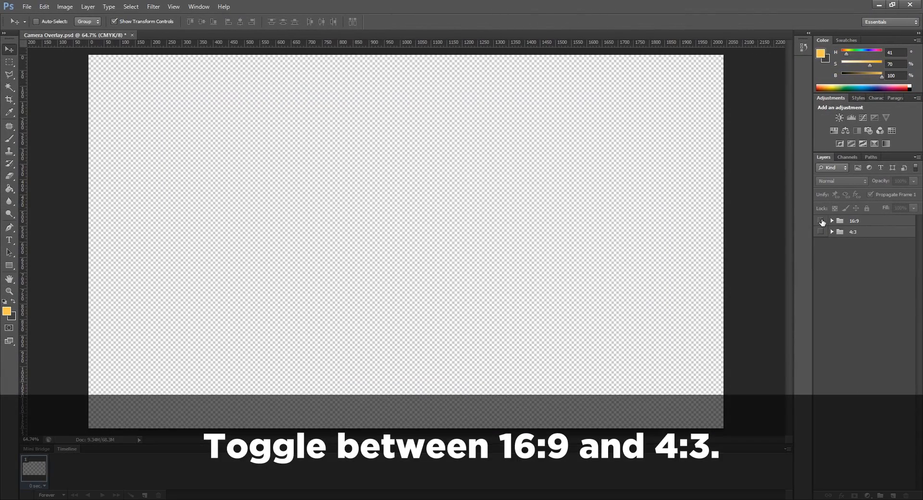
pyautogui.click(820, 232)
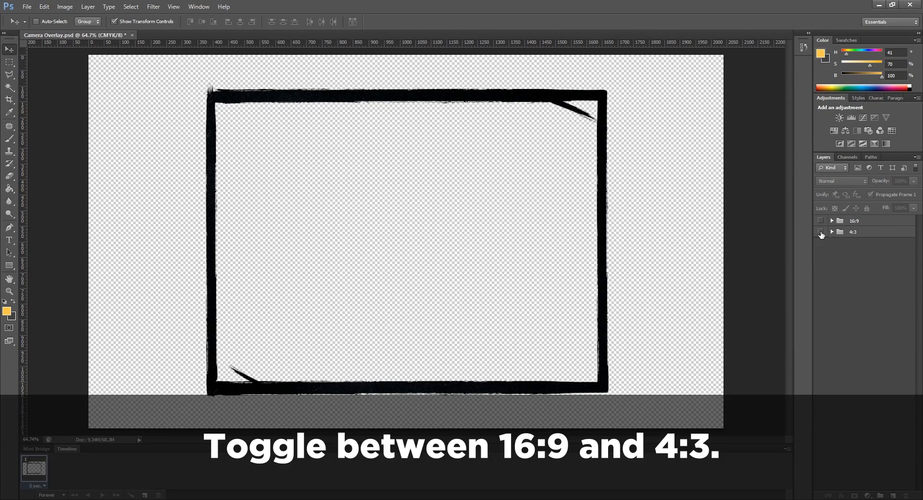
pyautogui.click(821, 232)
pyautogui.click(820, 221)
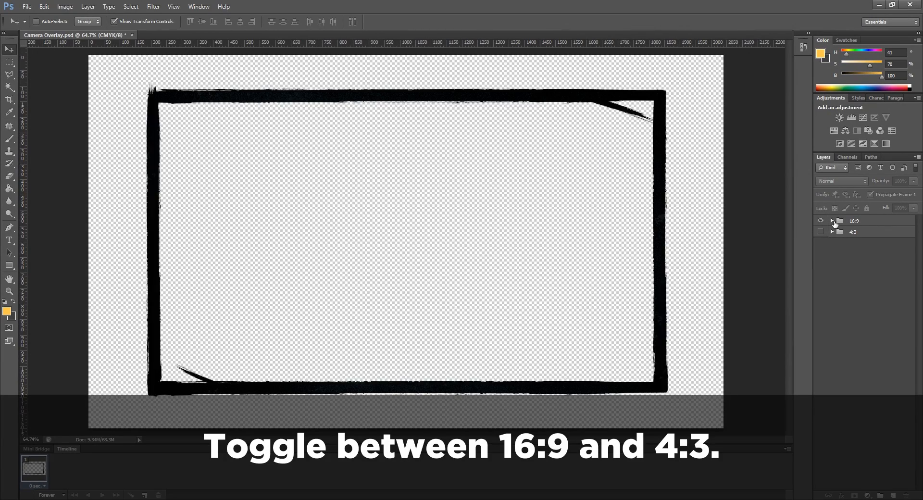
# Expand the 16:9 group and compare the frame with and without the TEXTURE (ON/OFF) layer, leaving that layer hidden
pyautogui.click(832, 221)
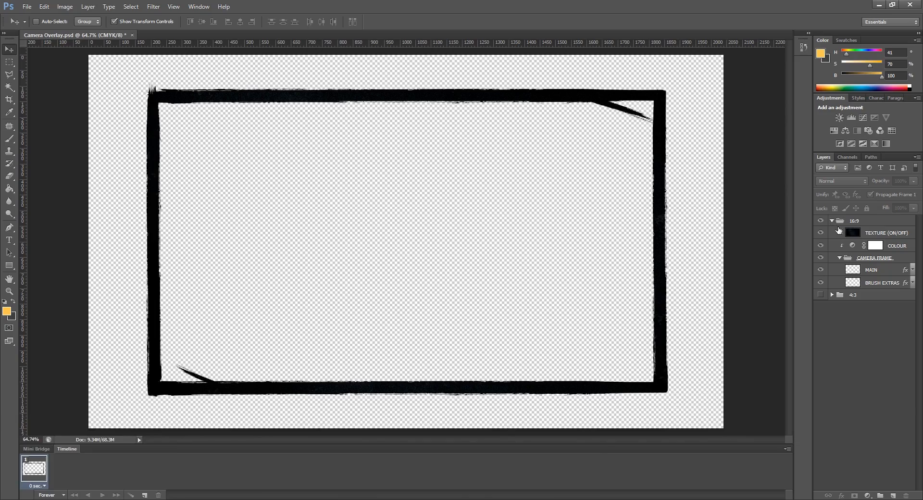
pyautogui.scroll(5, 308, 80)
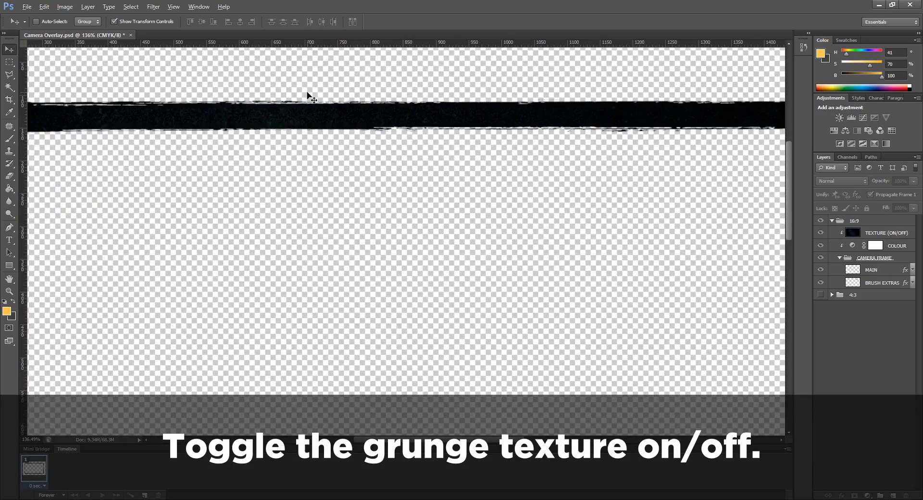
pyautogui.scroll(6, 309, 99)
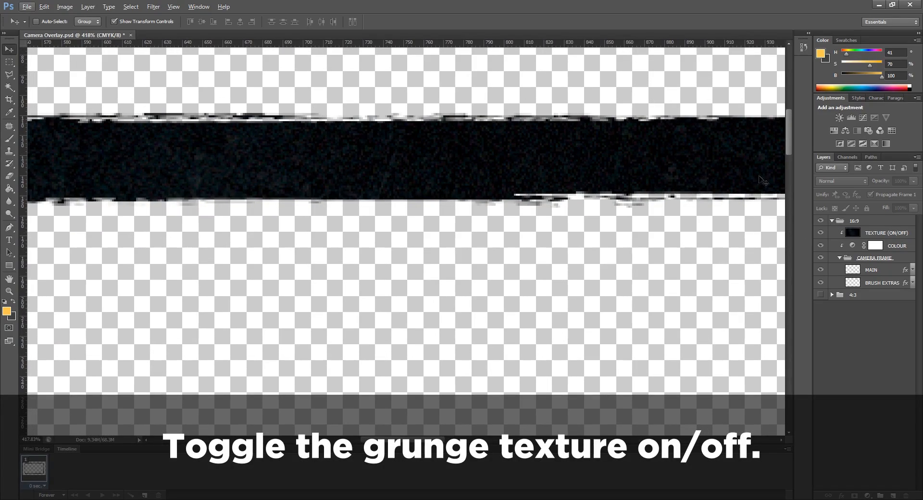
pyautogui.click(821, 234)
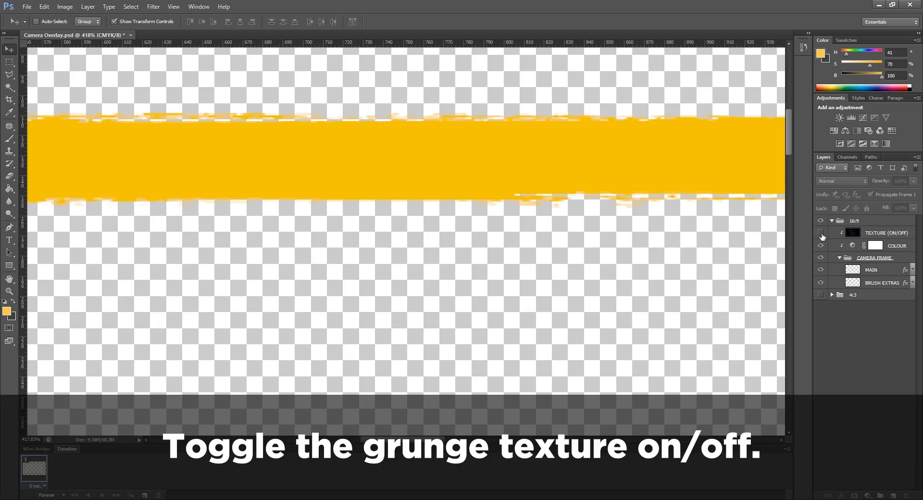
pyautogui.click(821, 235)
pyautogui.click(821, 235)
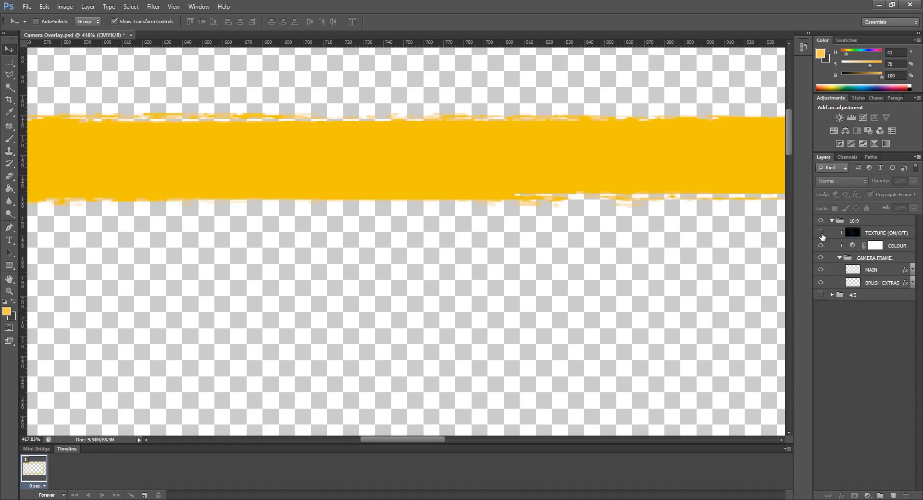
pyautogui.scroll(-8, 502, 236)
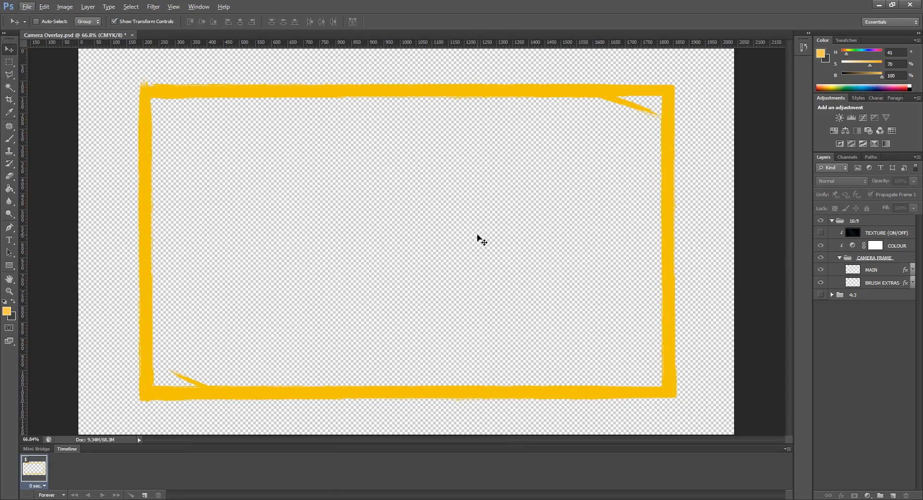
# Recolour the 16:9 camera frame orange by setting the COLOUR adjustment layer's hue to 13
pyautogui.doubleClick(850, 246)
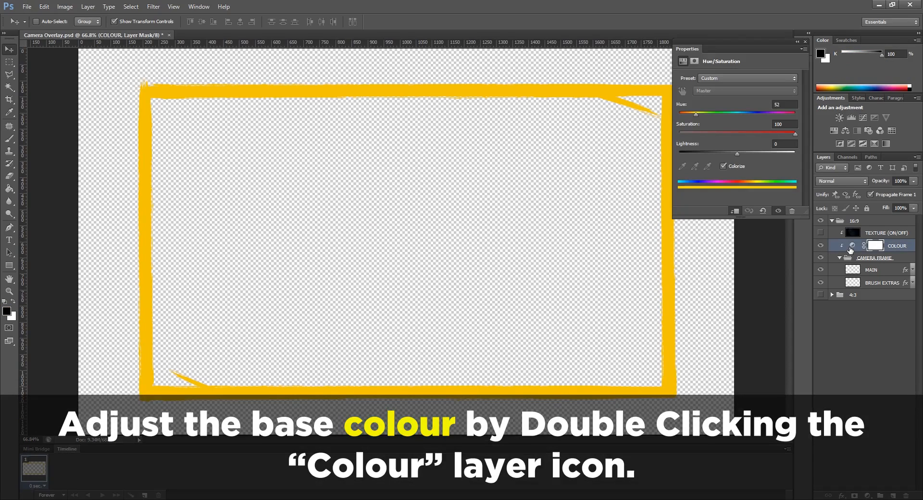
pyautogui.moveTo(696, 116); pyautogui.dragTo(734, 116)
pyautogui.moveTo(704, 115); pyautogui.dragTo(683, 114)
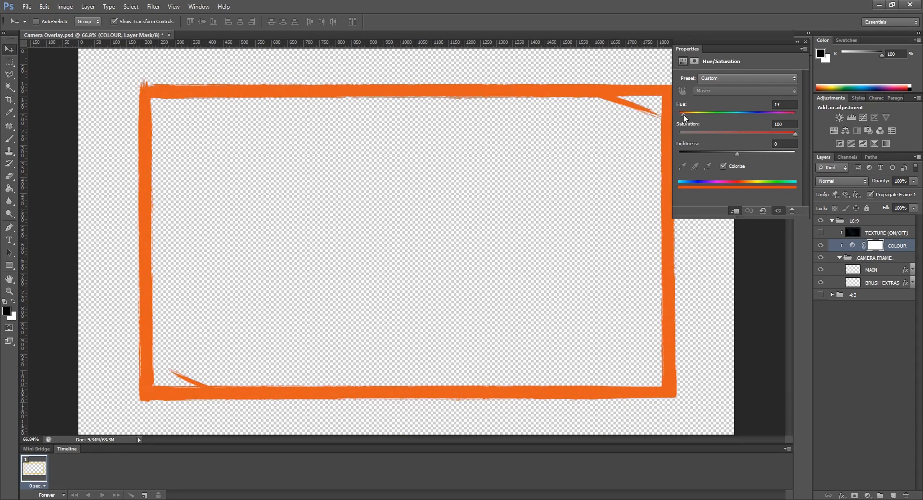
pyautogui.click(803, 41)
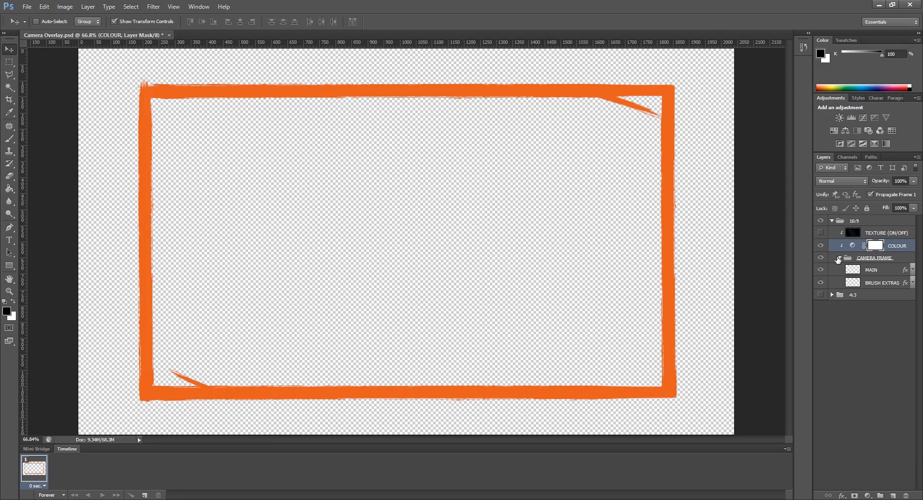
# Compare the 16:9 camera frame with and without the BRUSH EXTRAS layer, leave it visible, and collapse the groups
pyautogui.click(821, 283)
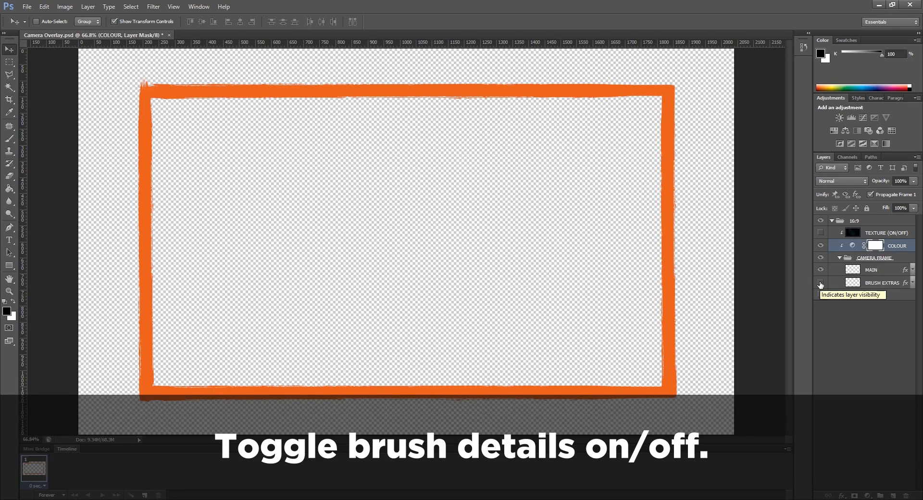
pyautogui.click(820, 282)
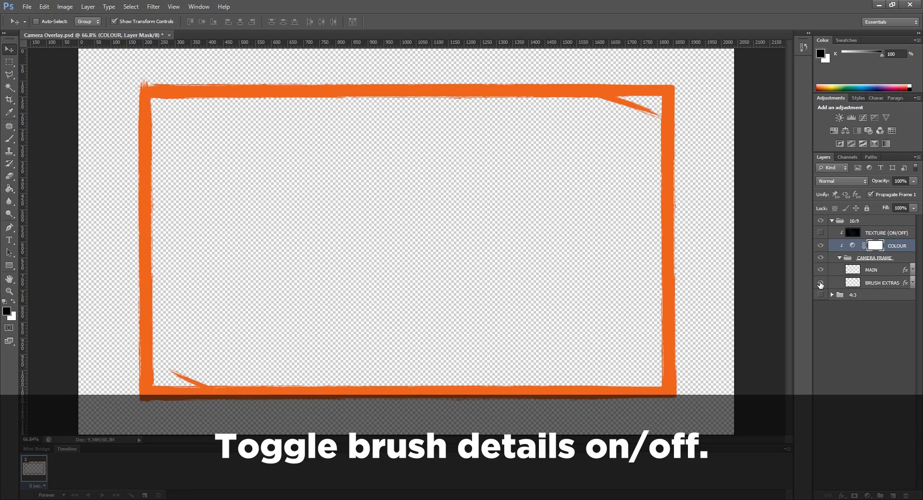
pyautogui.click(839, 258)
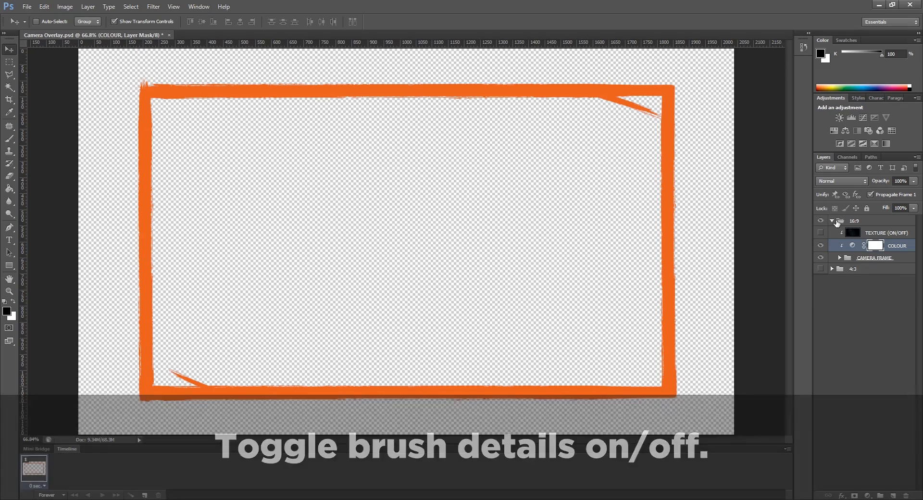
pyautogui.click(835, 221)
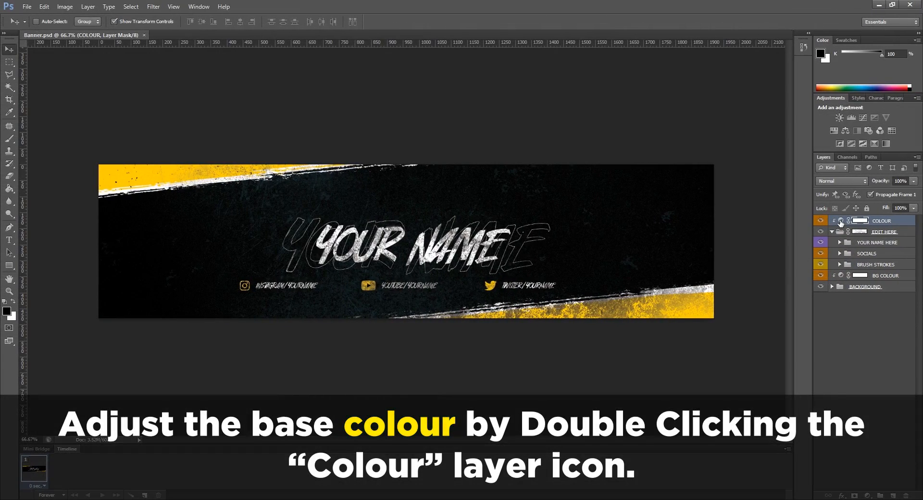
# In Banner.psd, recolour the design purple by setting the COLOUR adjustment layer's hue to 248
pyautogui.doubleClick(840, 221)
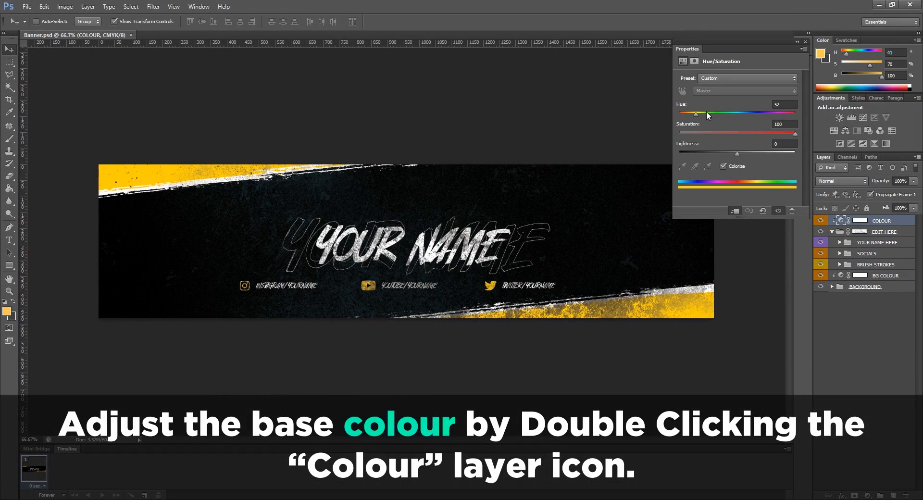
pyautogui.moveTo(696, 115); pyautogui.dragTo(759, 117)
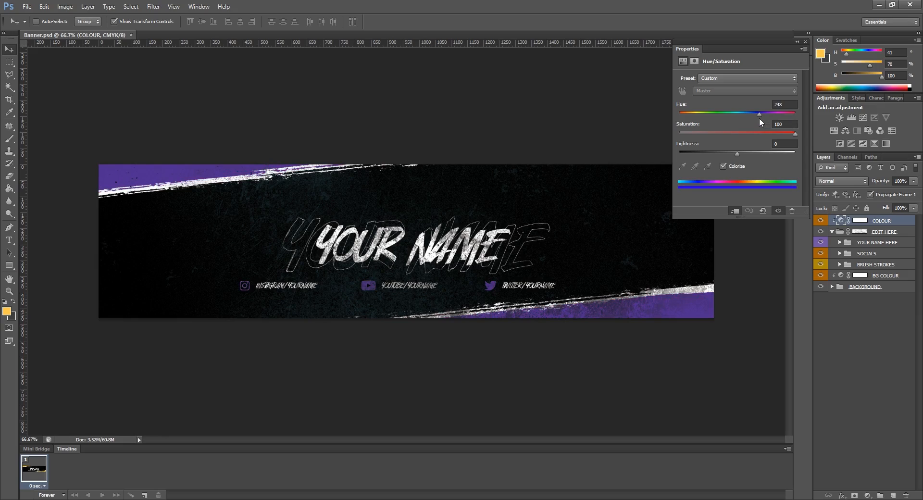
pyautogui.click(802, 42)
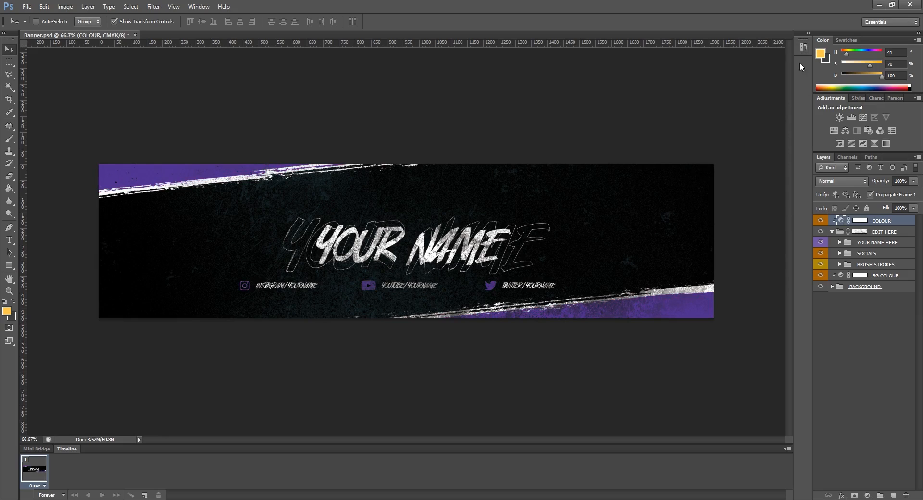
# Expand the YOUR NAME HERE group and replace the banner's PRIMARY TEXT with DMDESIGNS
pyautogui.click(839, 242)
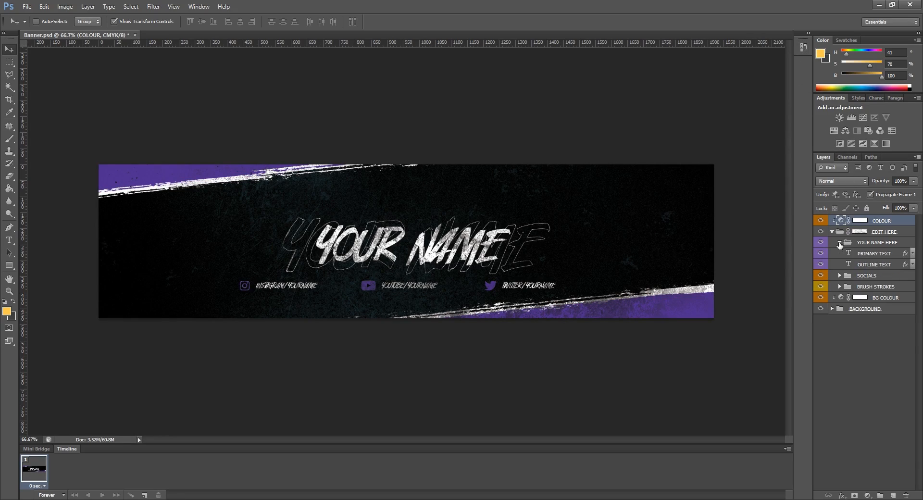
pyautogui.doubleClick(848, 254)
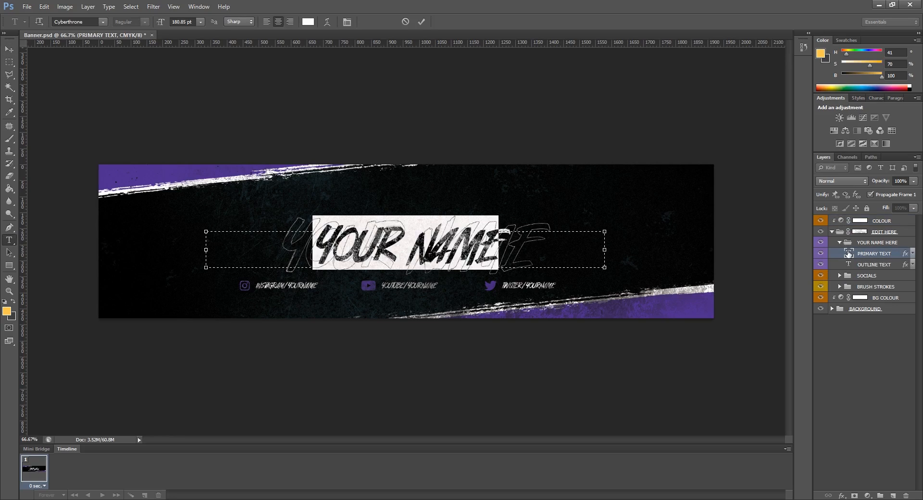
pyautogui.write('DMDE')
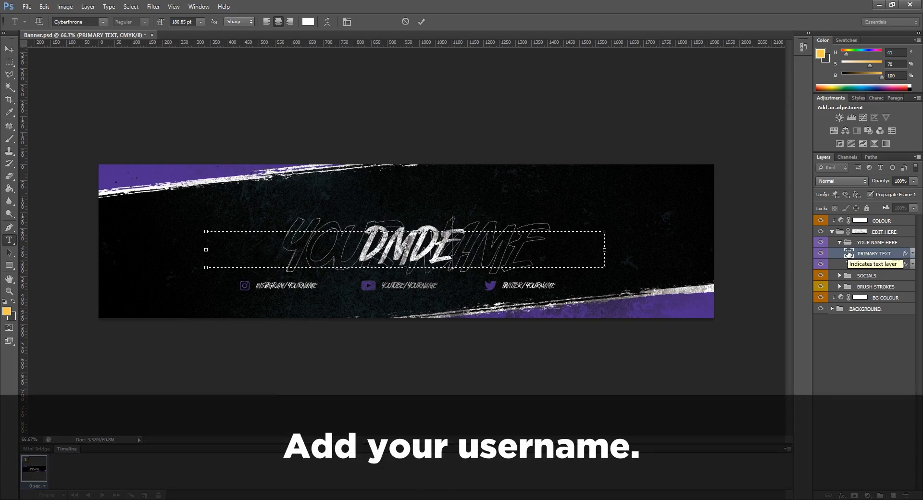
pyautogui.write('SIGNS')
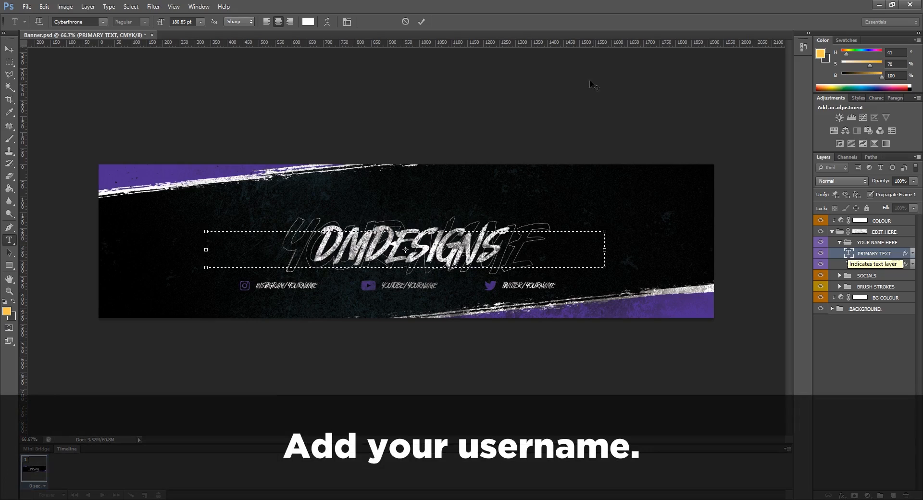
pyautogui.click(426, 23)
pyautogui.press('v')
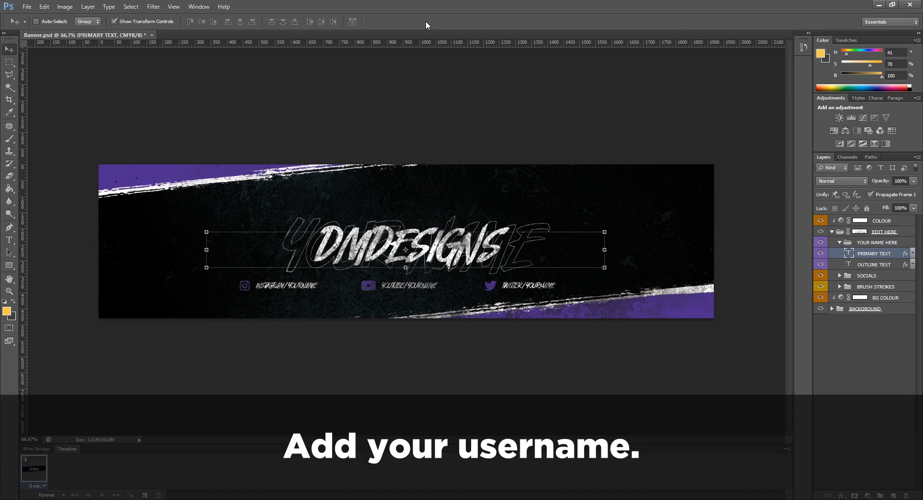
# Replace the banner's OUTLINE TEXT with DMDESIGNS, and collapse the YOUR NAME HERE group
pyautogui.doubleClick(849, 264)
pyautogui.write('DMD')
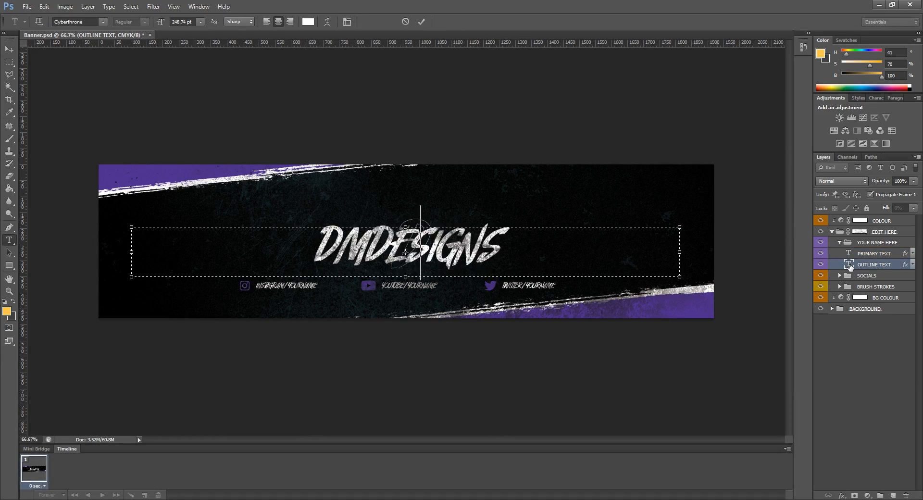
pyautogui.write('ESIGNS')
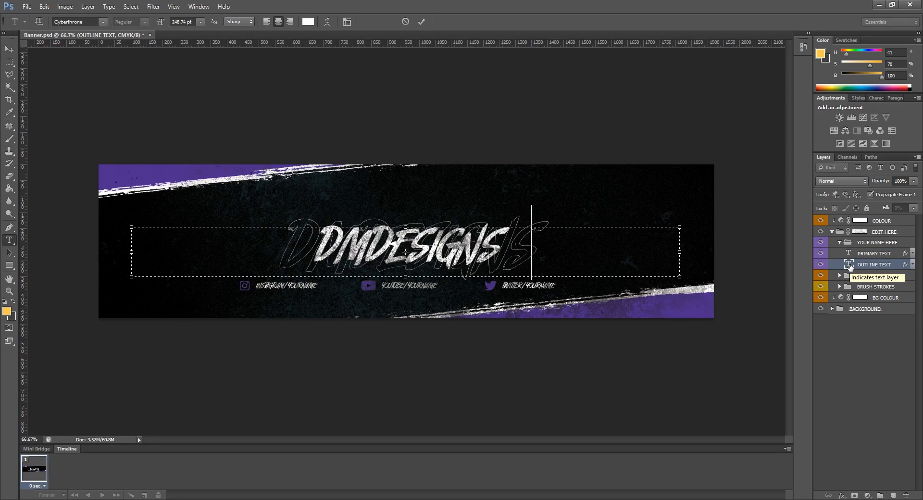
pyautogui.click(422, 20)
pyautogui.click(839, 242)
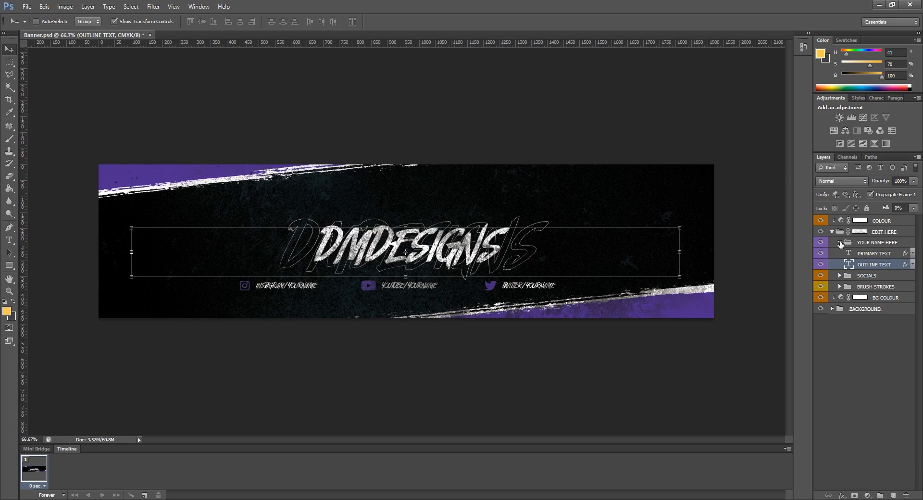
pyautogui.click(851, 307)
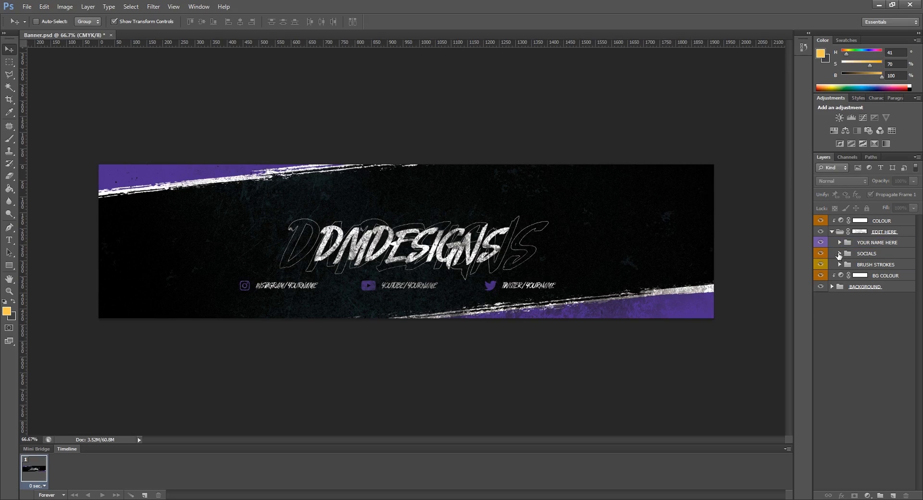
# Preview the banner without the SOCIALS group, restore it, and change its YOUTUBE NAME text to YOUTUBE/DMDESIGNS
pyautogui.click(821, 254)
pyautogui.click(821, 254)
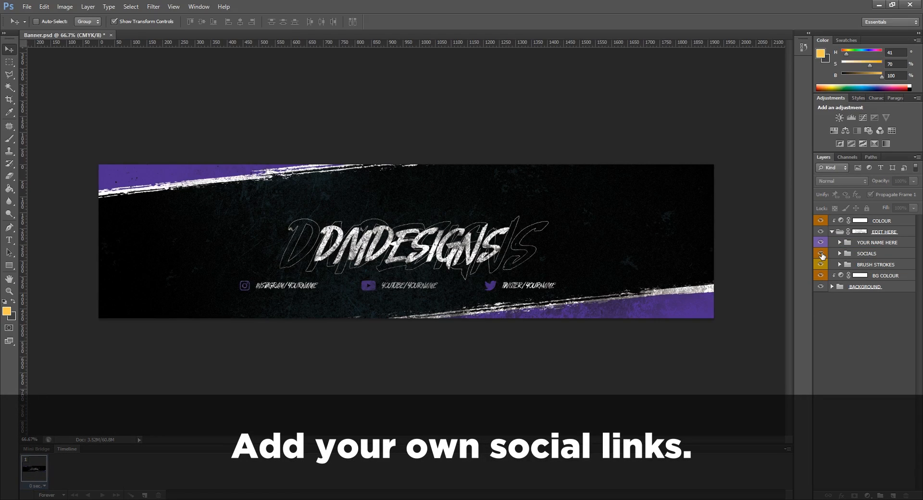
pyautogui.click(839, 253)
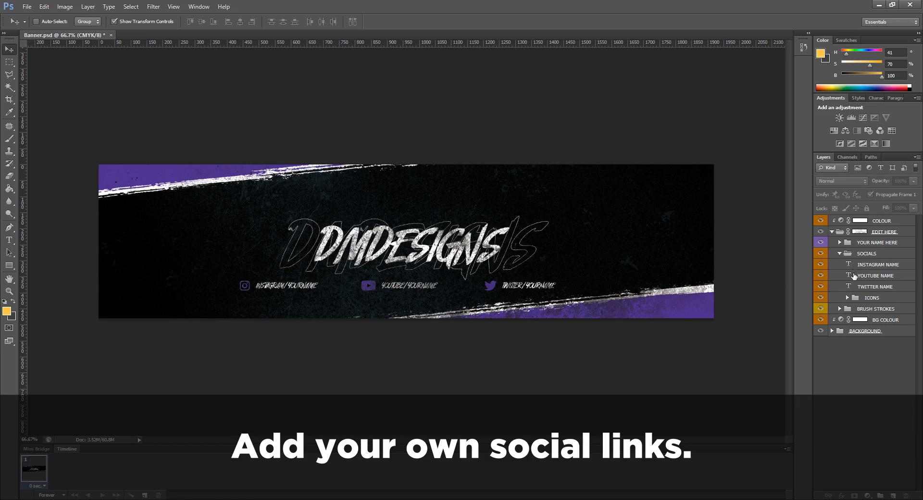
pyautogui.doubleClick(848, 276)
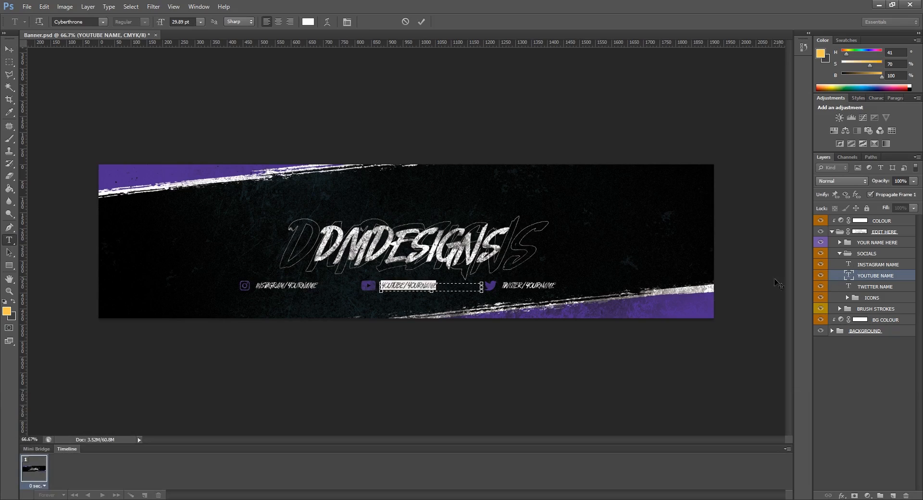
pyautogui.click(450, 287)
pyautogui.moveTo(451, 287); pyautogui.dragTo(410, 283)
pyautogui.press('BackSpace')
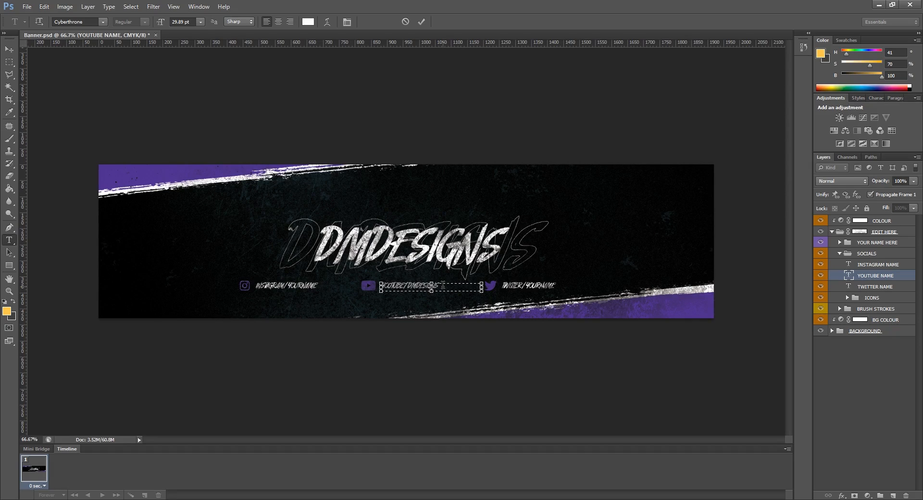
pyautogui.click(421, 21)
pyautogui.press('v')
pyautogui.click(840, 364)
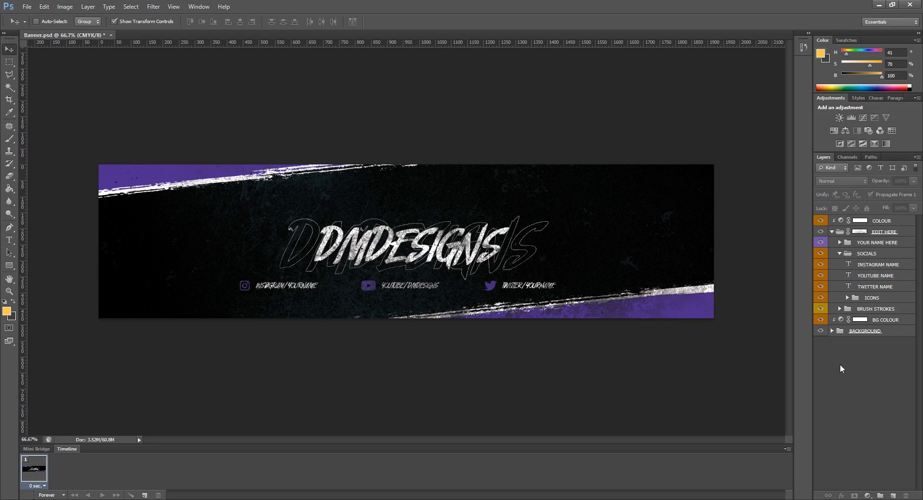
pyautogui.click(839, 254)
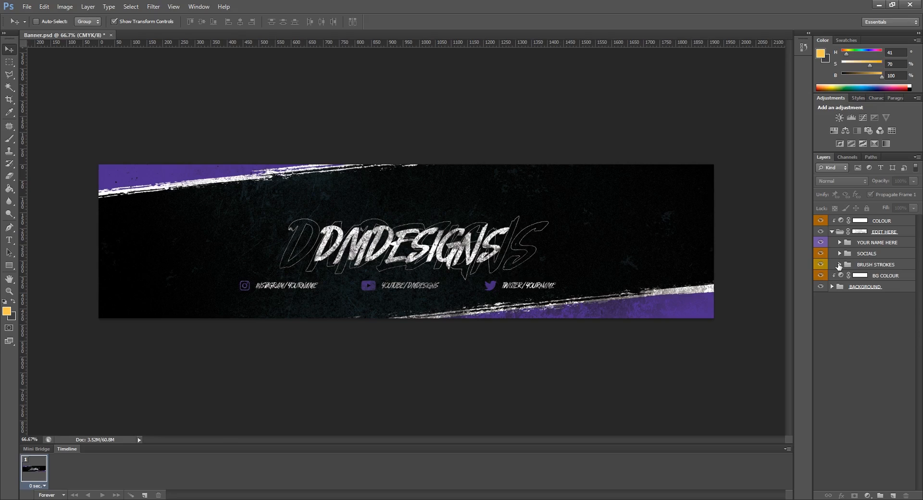
# Compare the banner with and without the BRUSH STROKES 1 and BRUSH STROKES 2 groups, leaving both visible
pyautogui.click(839, 265)
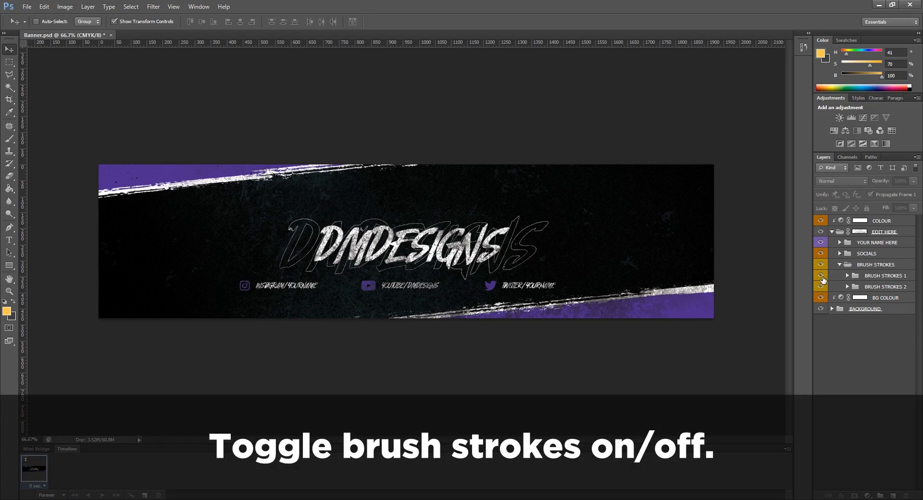
pyautogui.click(820, 277)
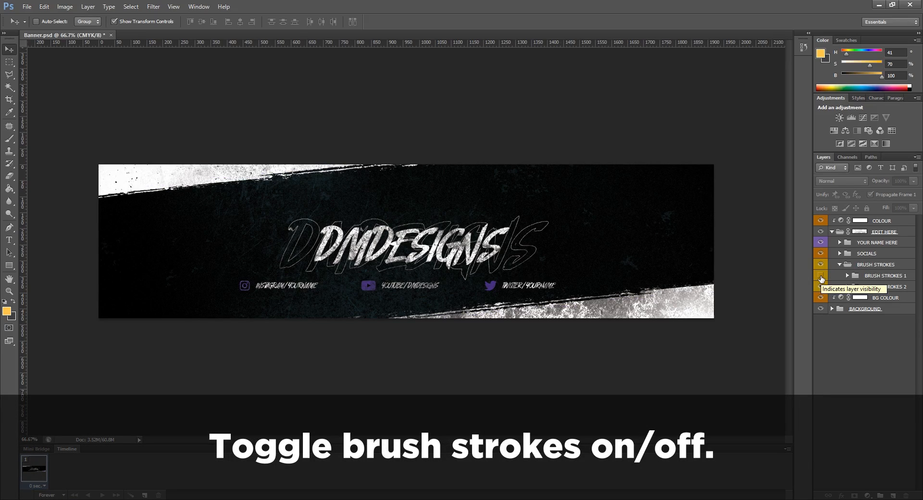
pyautogui.click(820, 276)
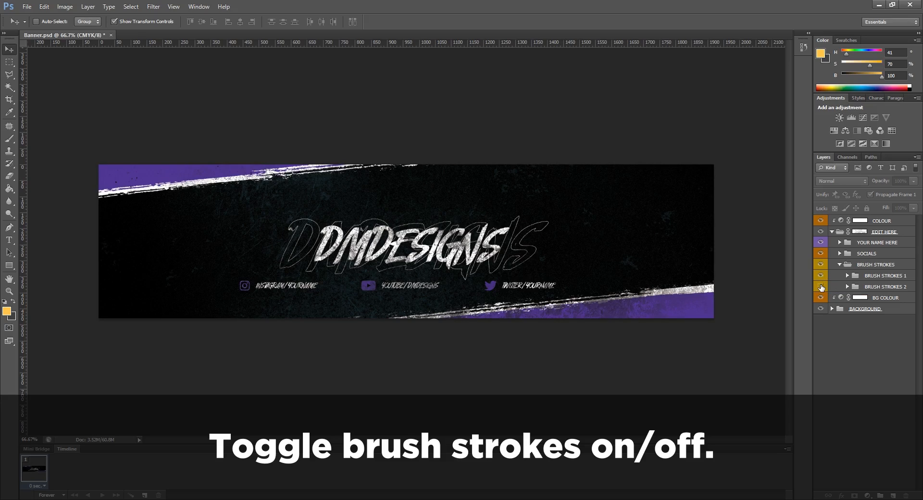
pyautogui.click(820, 287)
pyautogui.click(820, 287)
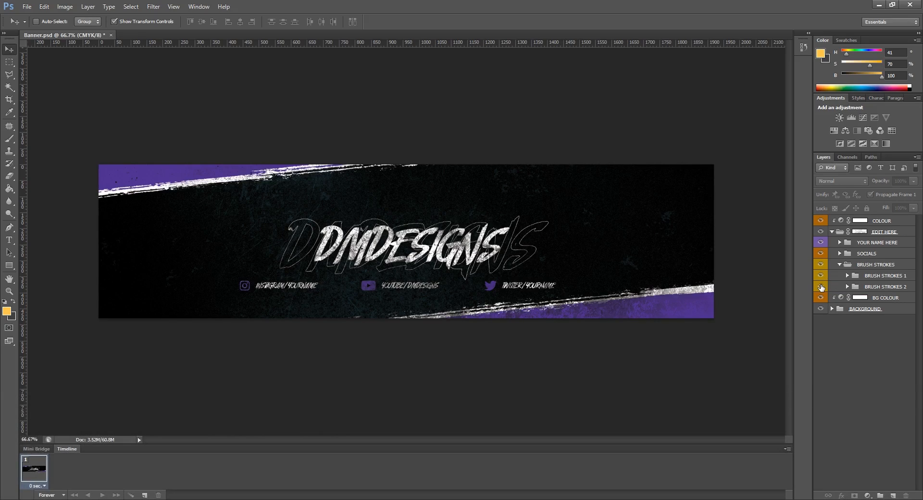
pyautogui.click(820, 287)
pyautogui.click(820, 287)
pyautogui.click(838, 264)
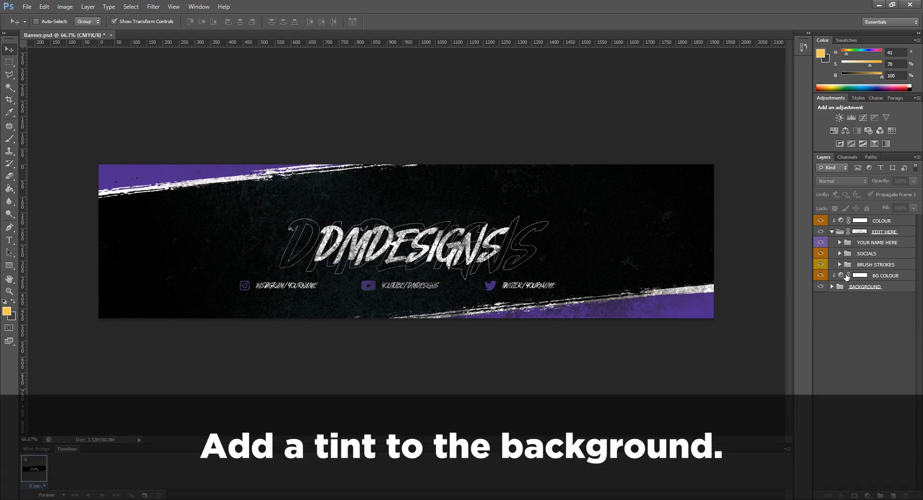
# Tint the banner's background purple by setting the BG COLOUR adjustment layer's hue to 248
pyautogui.doubleClick(841, 275)
pyautogui.moveTo(739, 113); pyautogui.dragTo(760, 124)
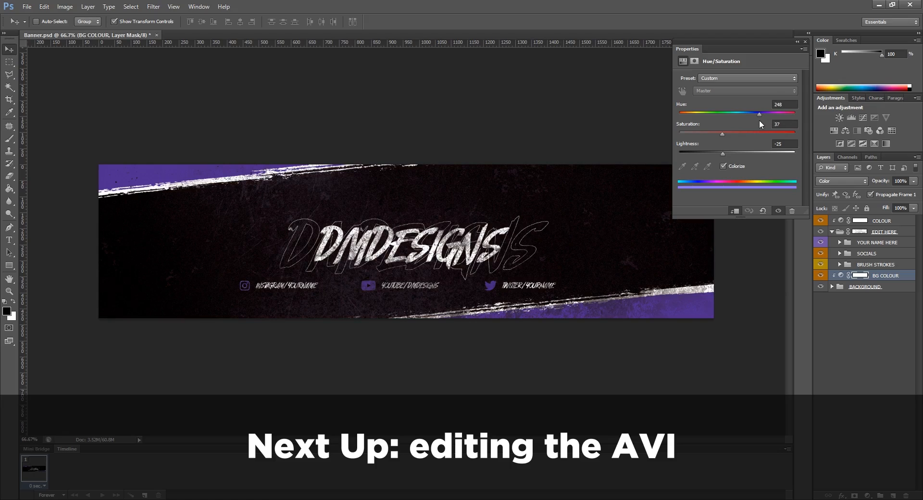
pyautogui.click(803, 43)
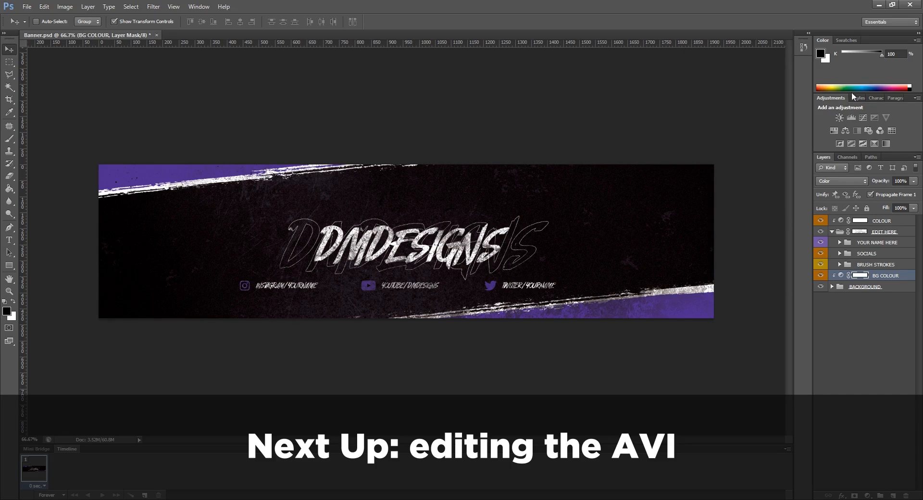
pyautogui.click(855, 331)
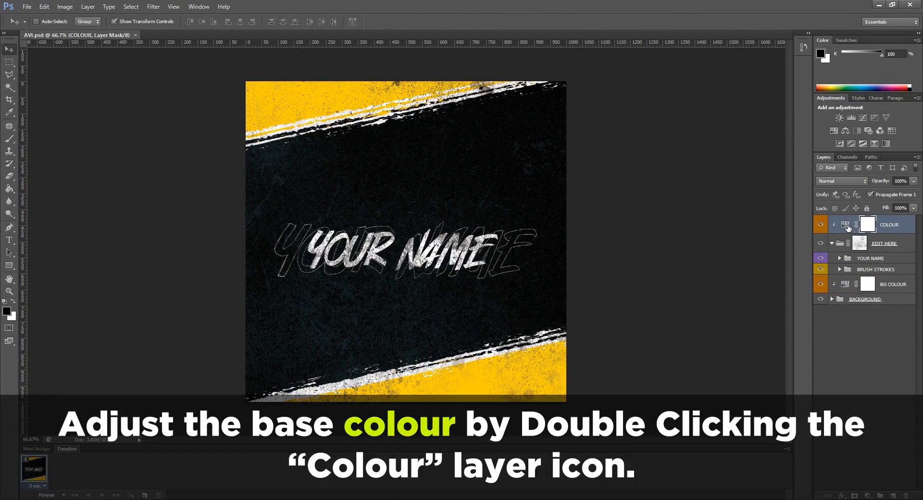
# In AVI.psd, recolour the design green by setting the COLOUR adjustment layer's hue to 91
pyautogui.doubleClick(845, 225)
pyautogui.moveTo(697, 114)
pyautogui.mouseDown()
pyautogui.moveTo(788, 114)
pyautogui.moveTo(695, 105)
pyautogui.moveTo(708, 105)
pyautogui.mouseUp()
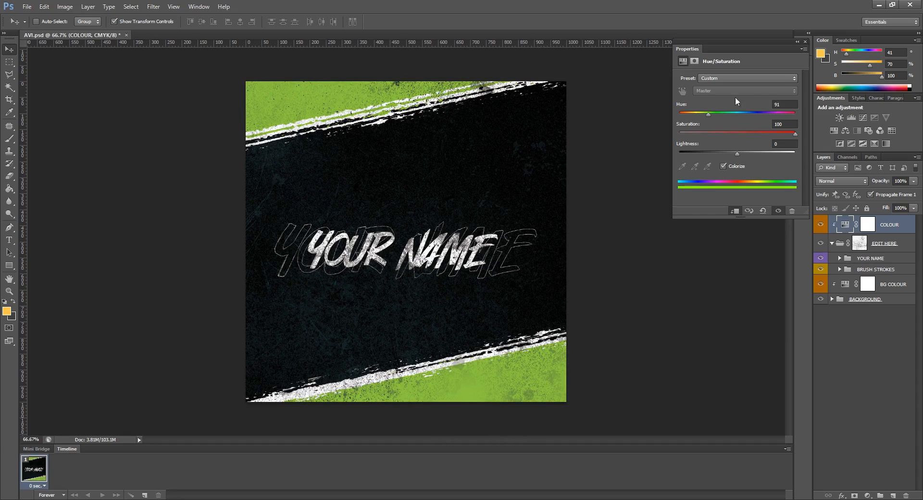
pyautogui.click(805, 42)
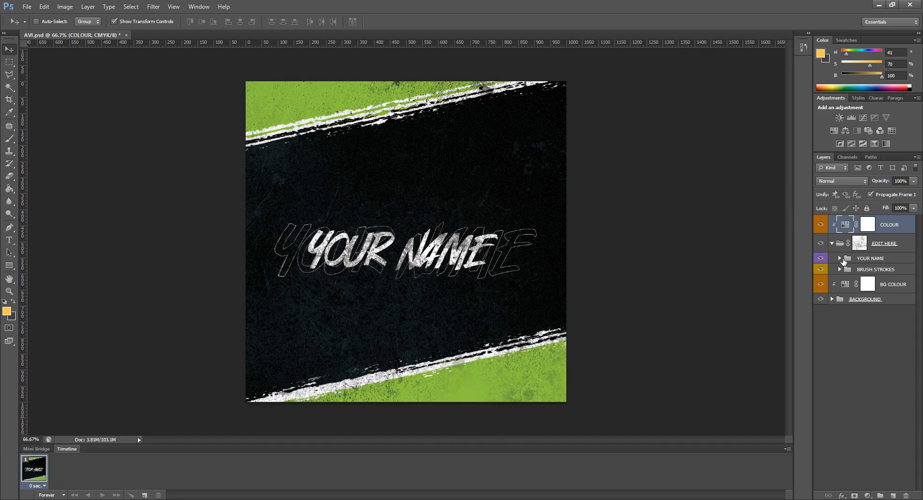
# Expand the YOUR NAME group and replace the avatar's PRIMARY TEXT with DMDESIGNS
pyautogui.click(838, 258)
pyautogui.doubleClick(852, 273)
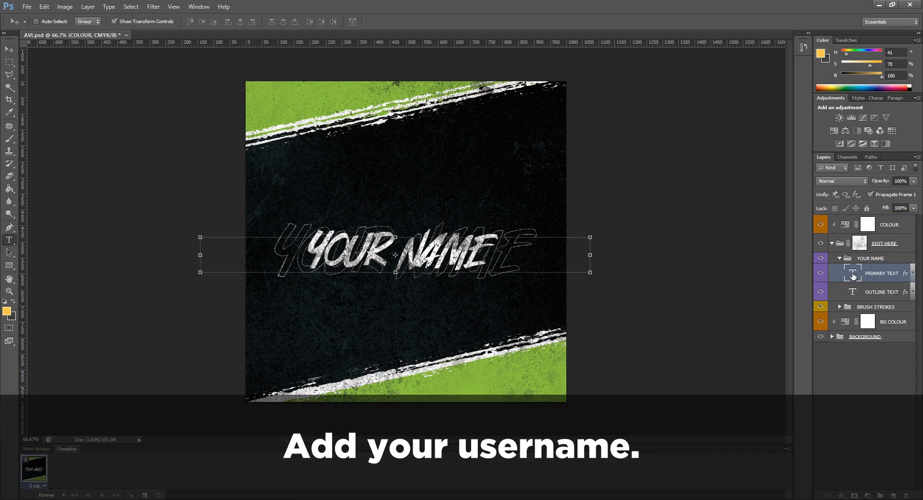
pyautogui.write('DMDESIGNS')
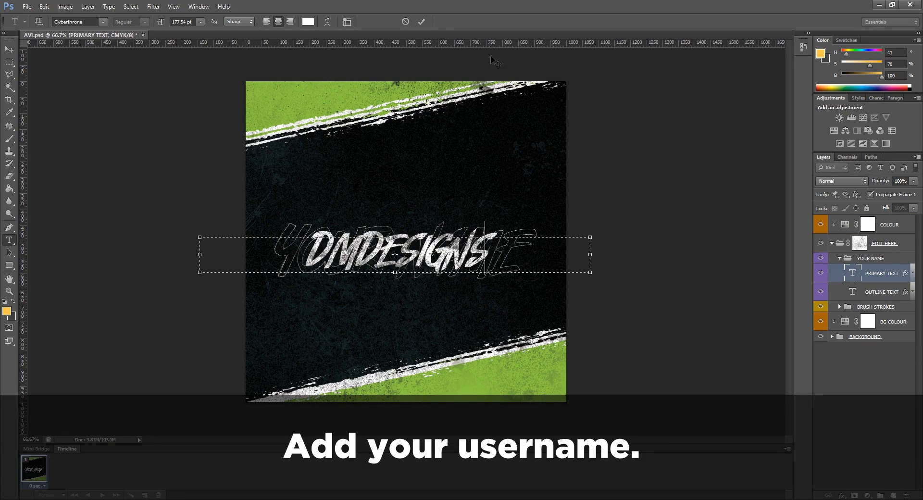
pyautogui.click(421, 21)
pyautogui.press('v')
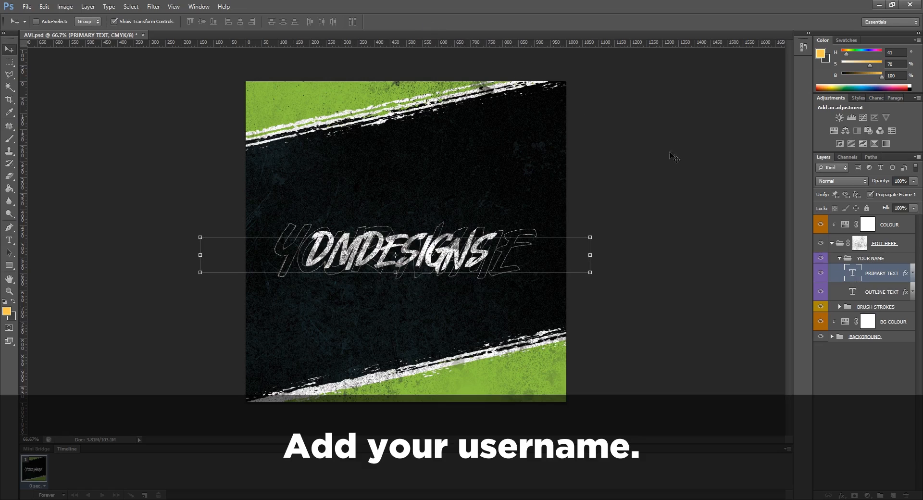
# Replace the avatar's OUTLINE TEXT with DMDESIGNS and commit the edit
pyautogui.doubleClick(852, 291)
pyautogui.write('DMDESIGNS')
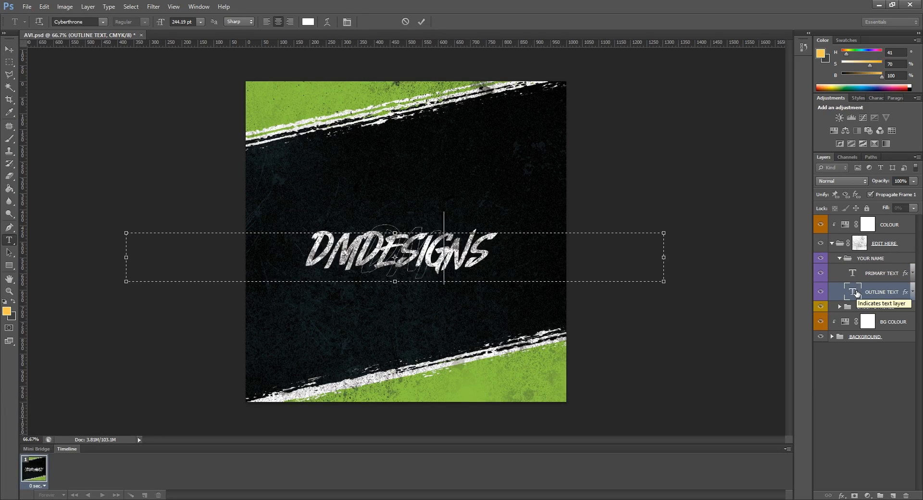
pyautogui.write('S')
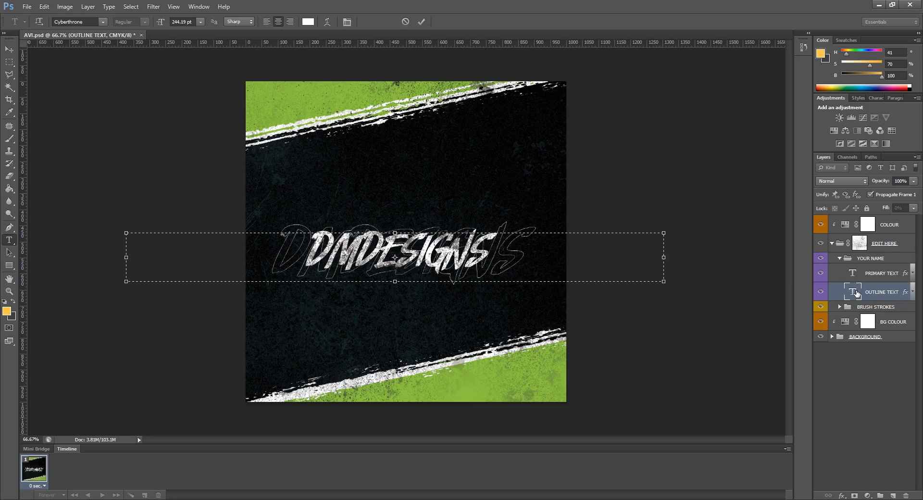
pyautogui.click(421, 21)
pyautogui.press('v')
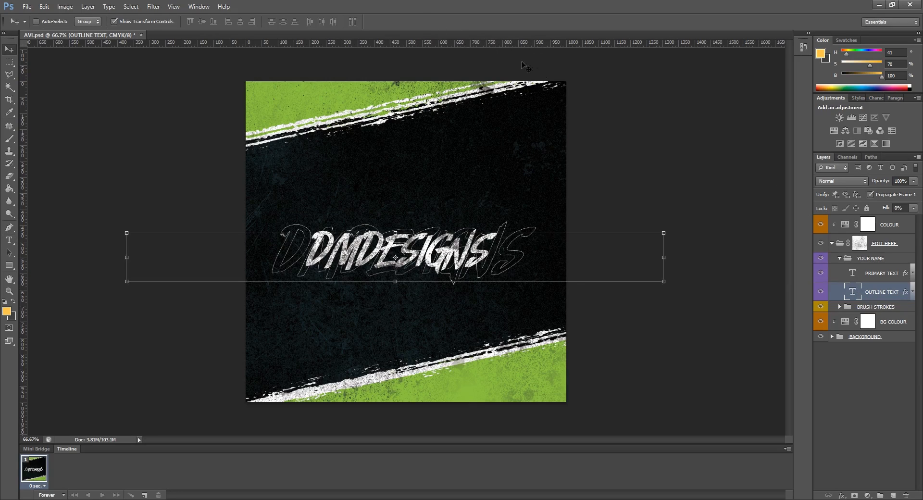
# In the BRUSH STROKES group, preview the avatar without BRUSH STROKES 2, then restore it and hide BRUSH STROKES 1
pyautogui.click(839, 258)
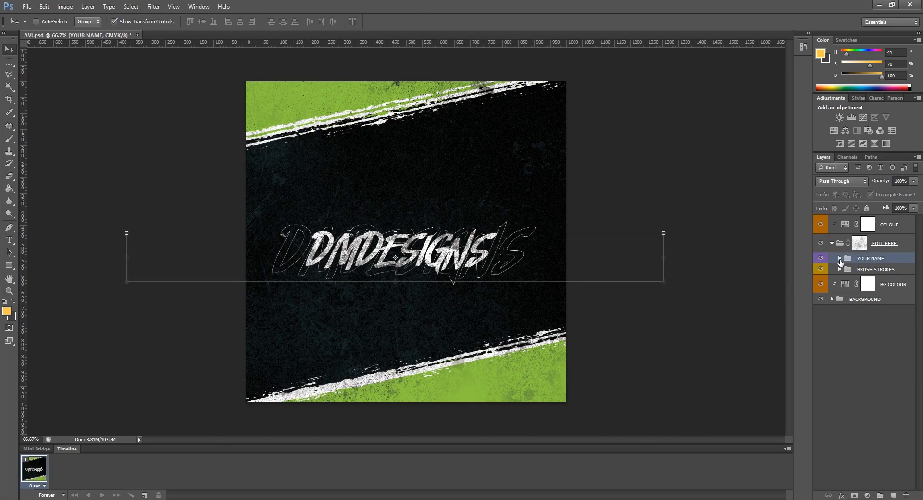
pyautogui.click(839, 270)
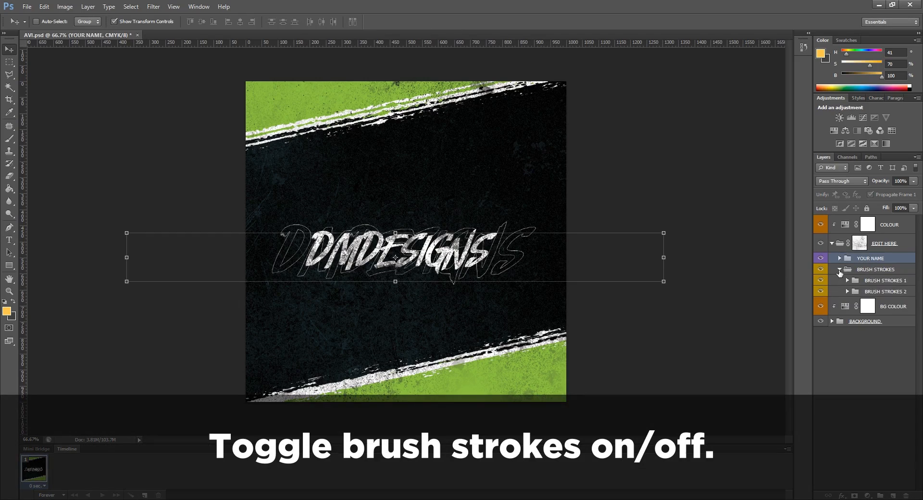
pyautogui.click(820, 291)
pyautogui.click(820, 291)
pyautogui.click(821, 280)
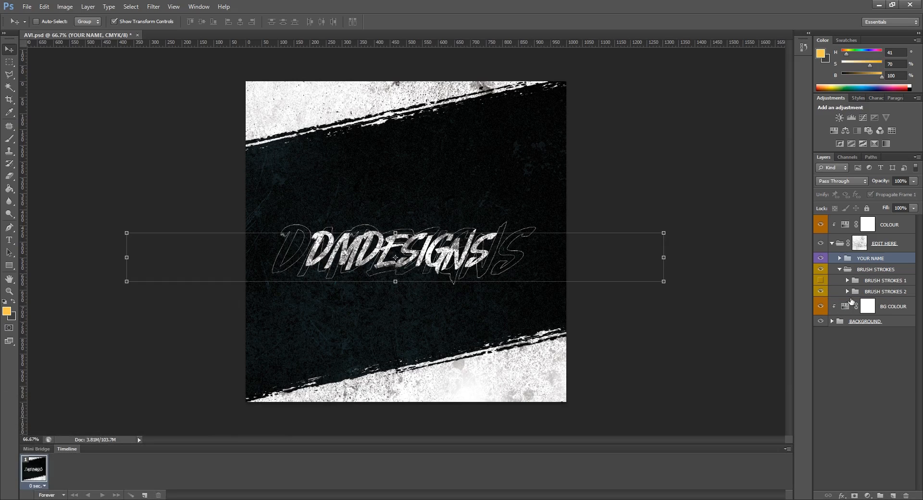
pyautogui.click(840, 269)
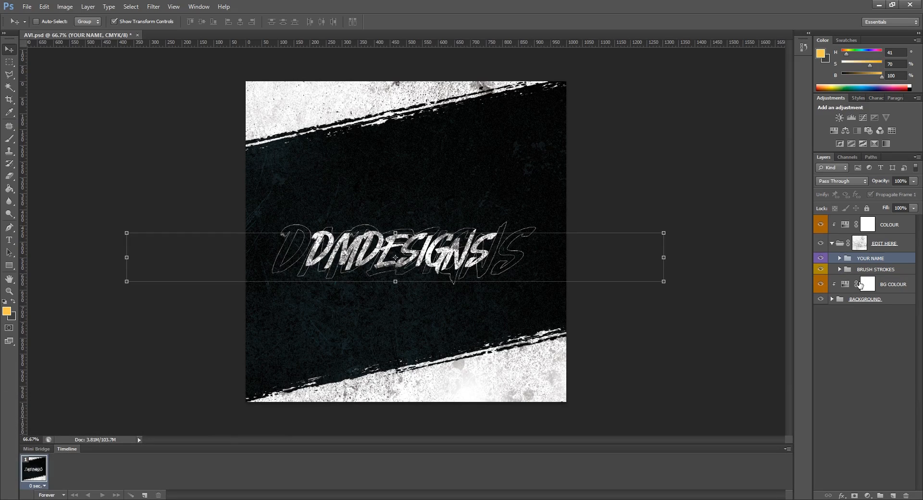
# Tint the avatar's background by setting the BG COLOUR adjustment layer's hue to 141 and lightness to -66
pyautogui.doubleClick(844, 285)
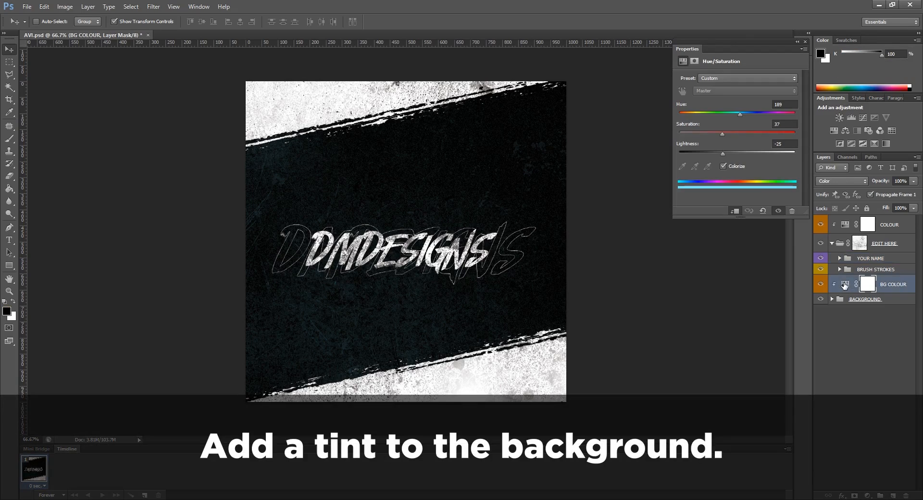
pyautogui.moveTo(739, 114); pyautogui.dragTo(713, 152)
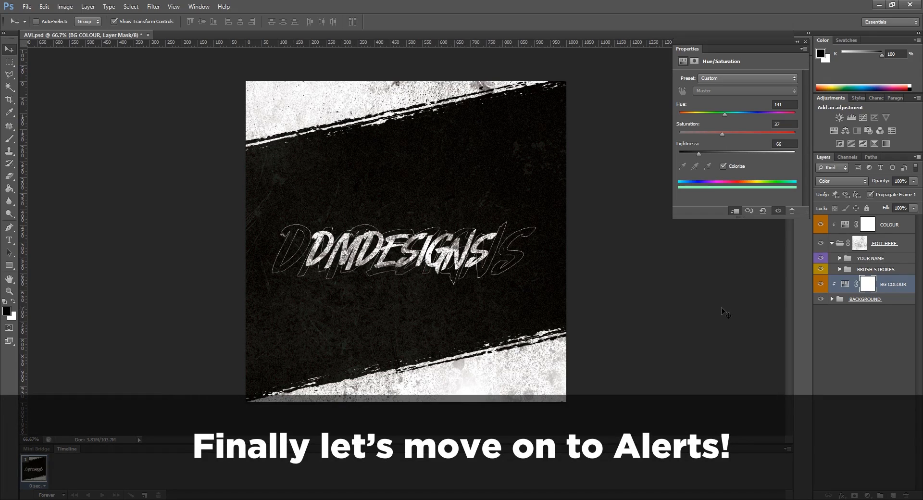
pyautogui.click(804, 41)
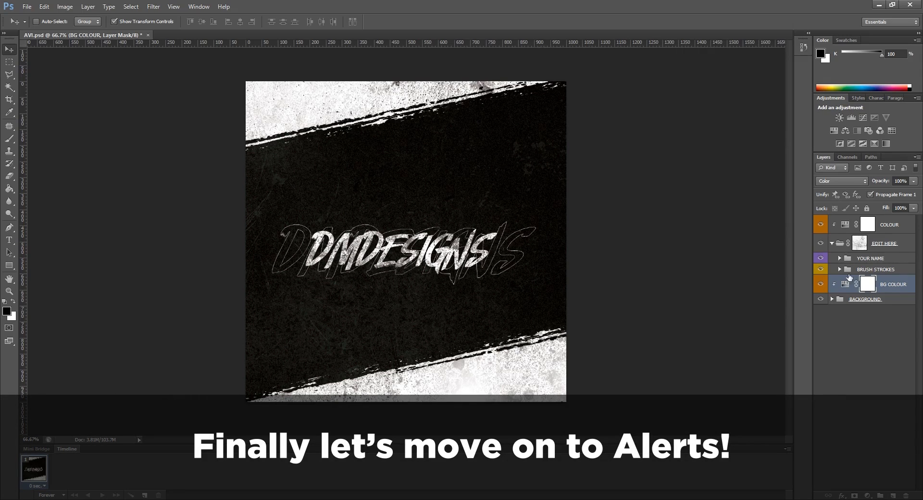
pyautogui.click(844, 362)
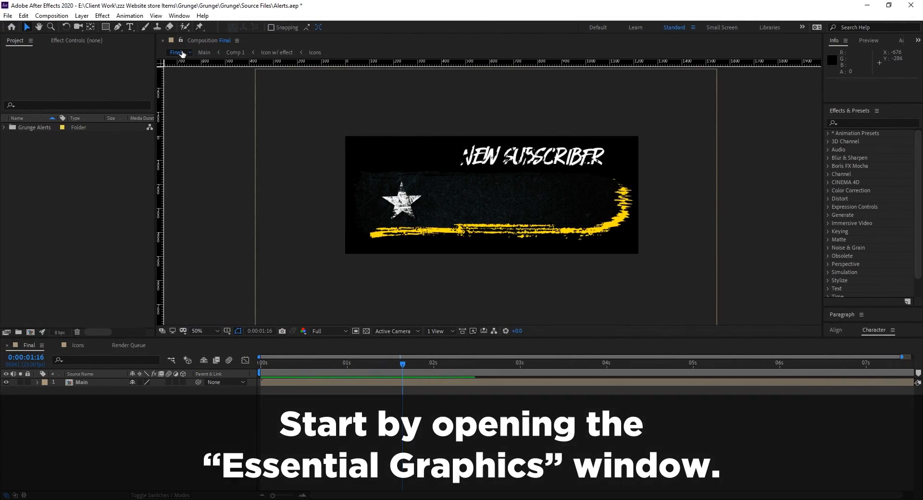
# In After Effects, show the Essential Graphics panel for Alerts.aep and change the alert heading to NEW FOLLOWER
pyautogui.click(180, 16)
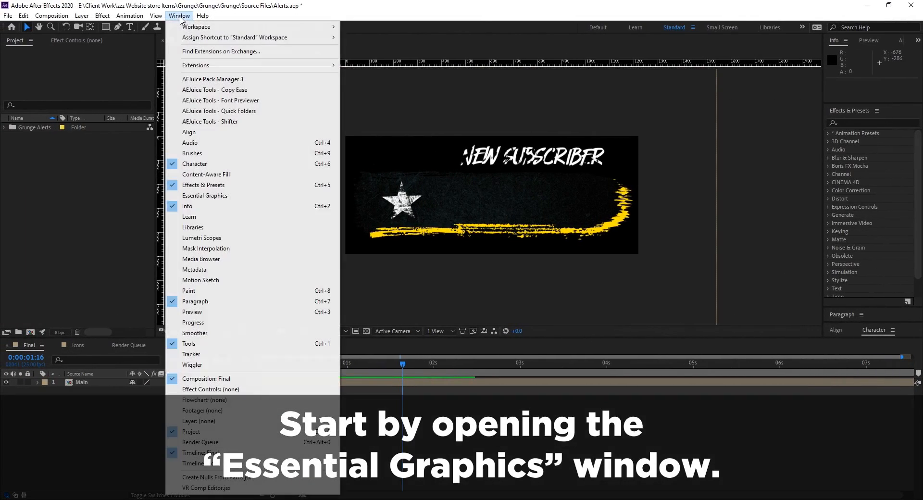
pyautogui.click(258, 200)
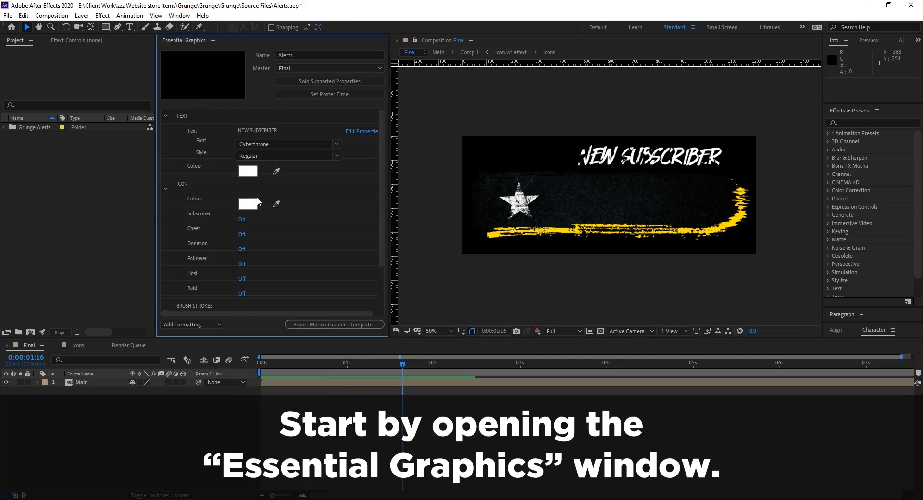
pyautogui.click(284, 131)
pyautogui.moveTo(285, 131); pyautogui.dragTo(253, 129)
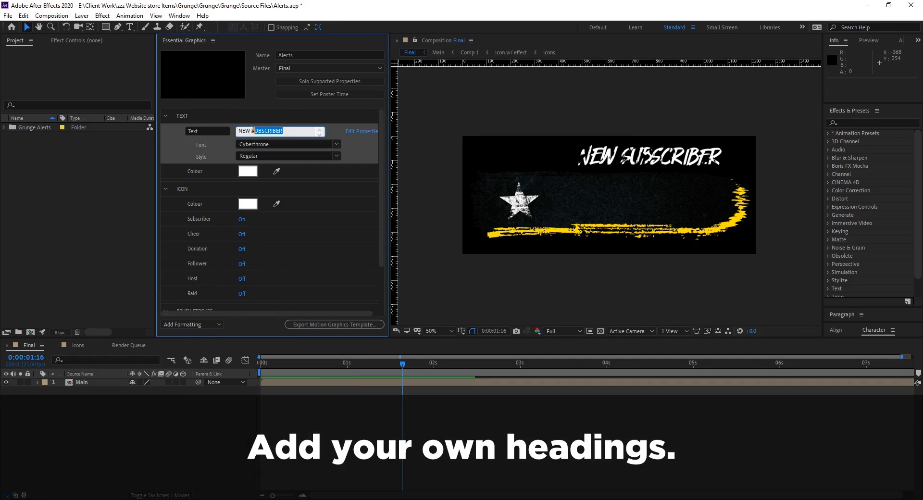
pyautogui.write('FOLLOWER')
pyautogui.press('Return')
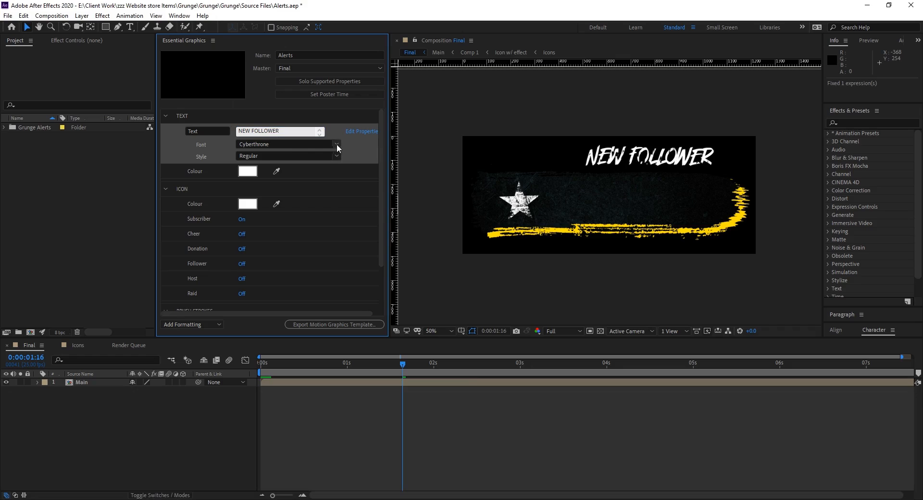
# Look through the heading's font choices, keep Cyberthrone, and set the text colour to blue (RGB 0, 96, 255)
pyautogui.click(337, 143)
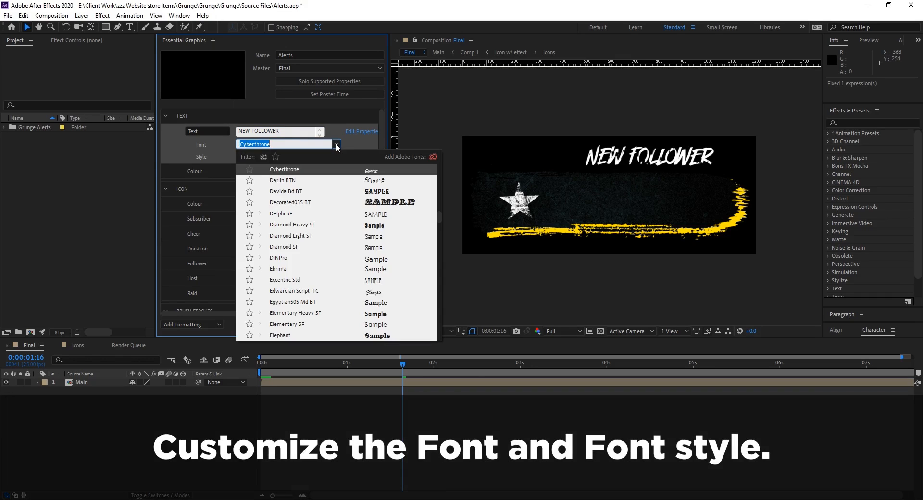
pyautogui.click(336, 144)
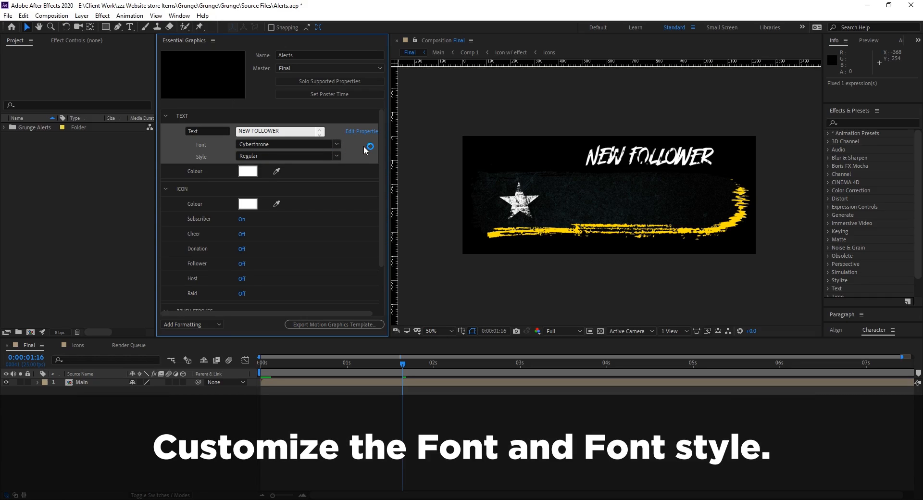
pyautogui.click(249, 172)
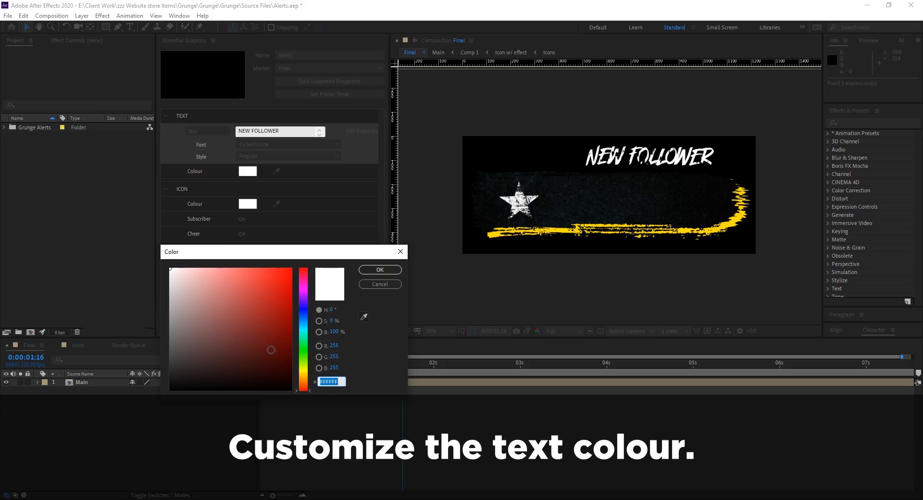
pyautogui.click(271, 326)
pyautogui.moveTo(306, 361)
pyautogui.mouseDown()
pyautogui.moveTo(308, 285)
pyautogui.moveTo(307, 330)
pyautogui.moveTo(291, 268)
pyautogui.mouseUp()
pyautogui.click(274, 323)
pyautogui.click(310, 313)
pyautogui.moveTo(311, 312); pyautogui.dragTo(313, 317)
pyautogui.click(387, 268)
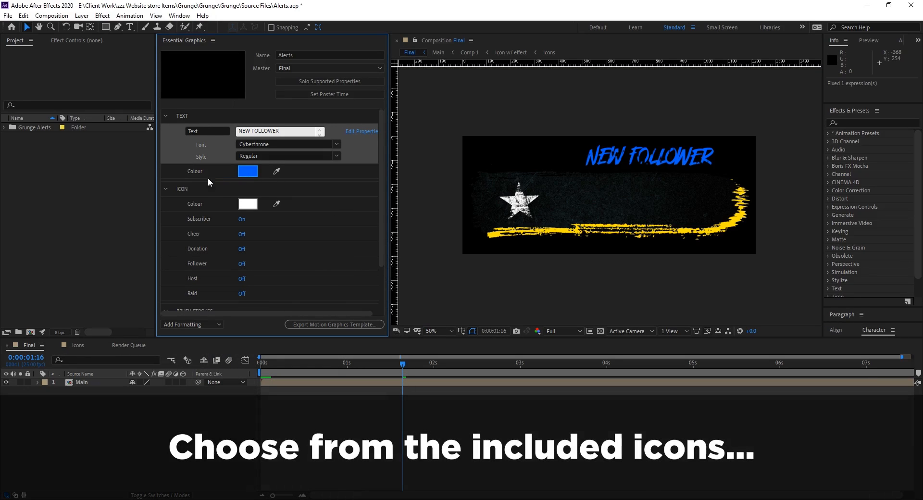
# Turn off the Subscriber icon and preview the Cheer, Donation and Follower icons one by one, leaving them all off
pyautogui.click(242, 220)
pyautogui.click(242, 235)
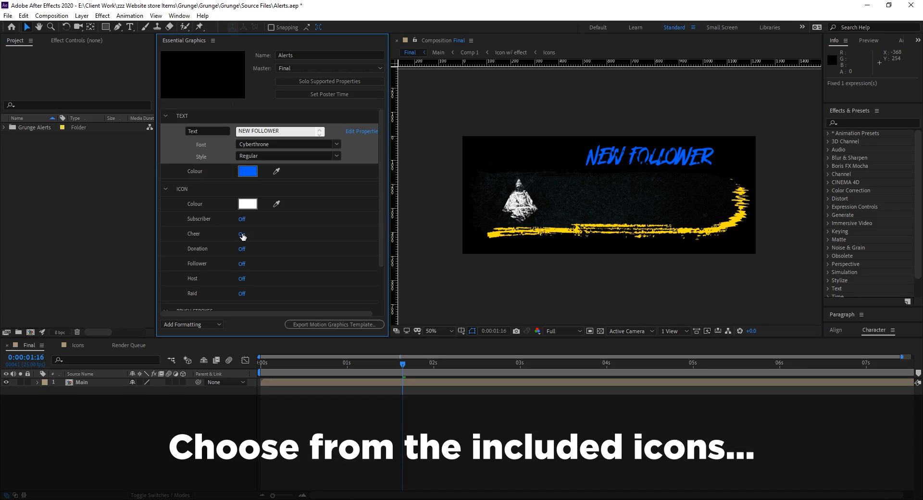
pyautogui.click(242, 235)
pyautogui.click(242, 250)
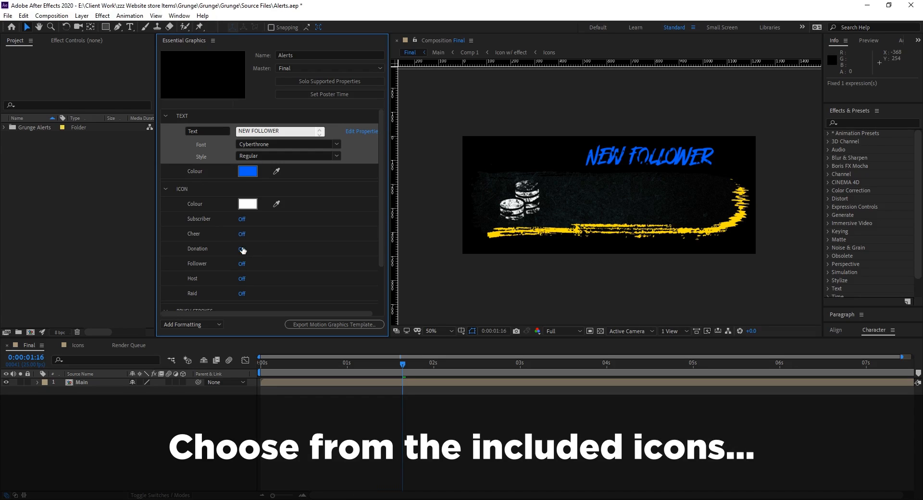
pyautogui.click(242, 249)
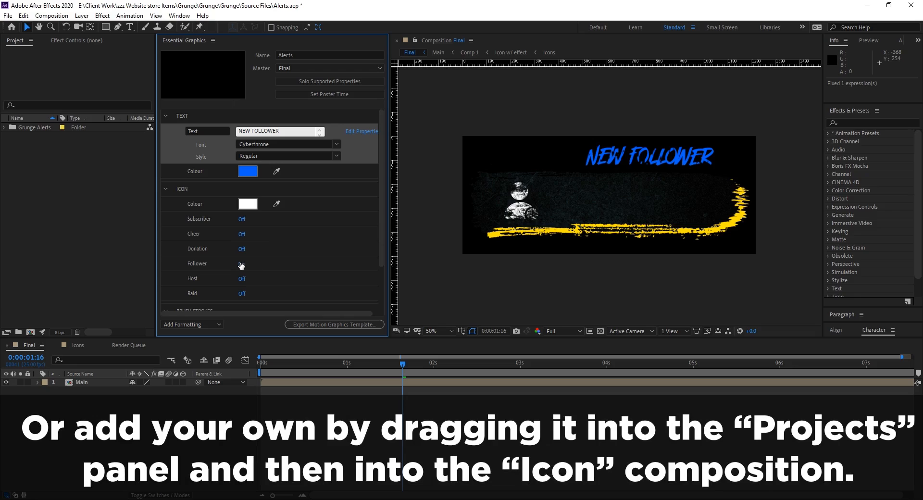
pyautogui.click(241, 264)
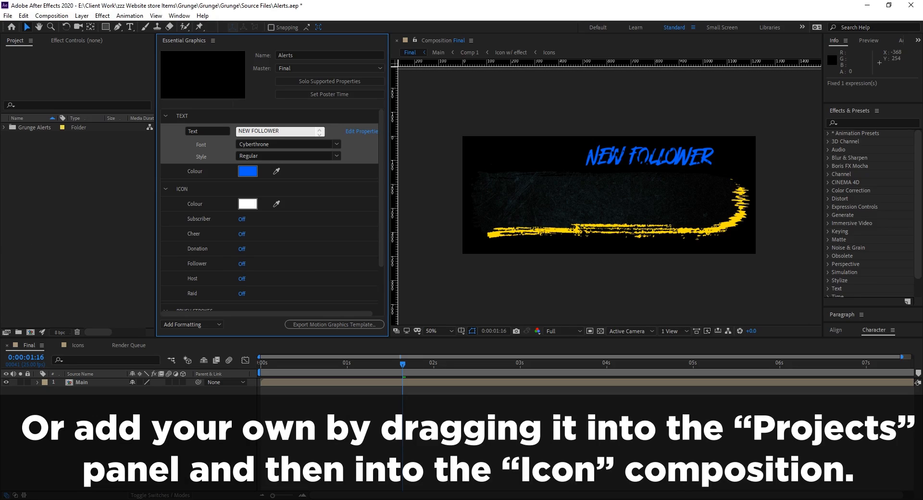
# Import 2353301-200.png, add it to the Icons composition, and enlarge and reposition it at 974, 580 to fit the guidelines
pyautogui.moveTo(74, 290); pyautogui.dragTo(85, 221)
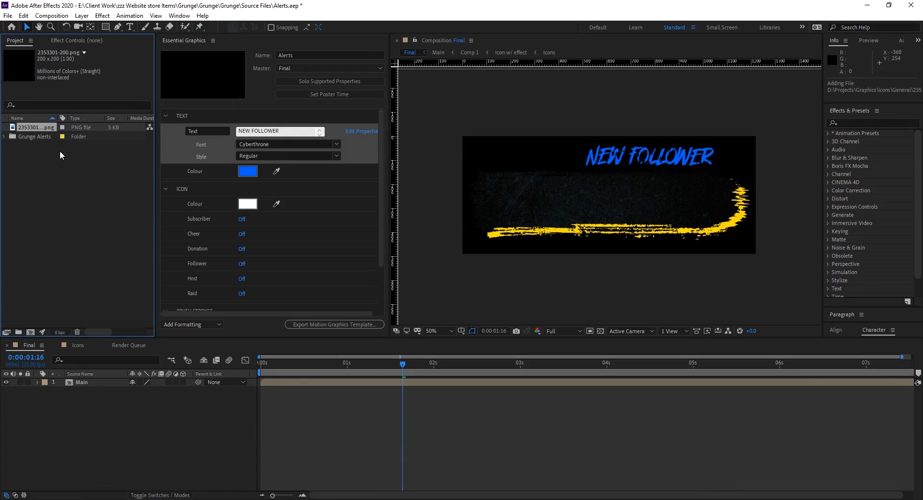
pyautogui.moveTo(48, 128); pyautogui.dragTo(82, 345)
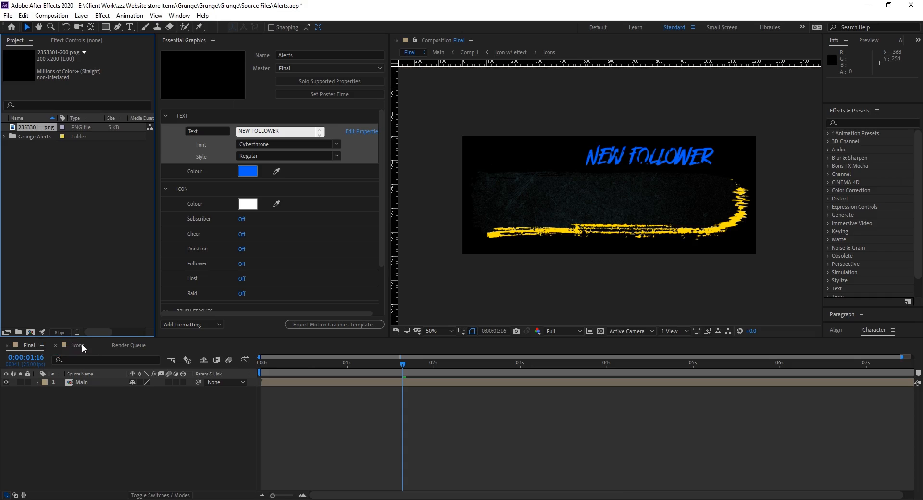
pyautogui.click(82, 345)
pyautogui.moveTo(44, 131); pyautogui.dragTo(114, 451)
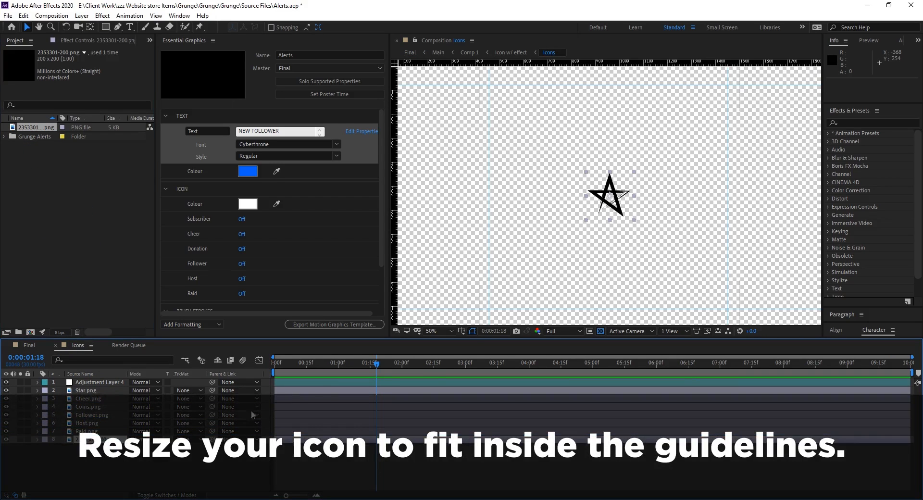
pyautogui.moveTo(634, 172); pyautogui.dragTo(756, 85)
pyautogui.moveTo(630, 184); pyautogui.dragTo(634, 192)
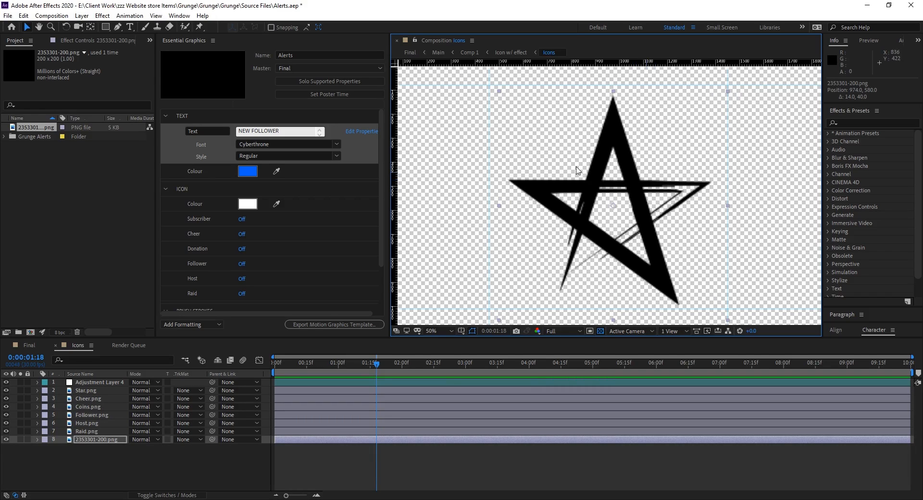
# Return to the Final composition and set the icon colour by sampling the blue of the text colour swatch
pyautogui.click(30, 346)
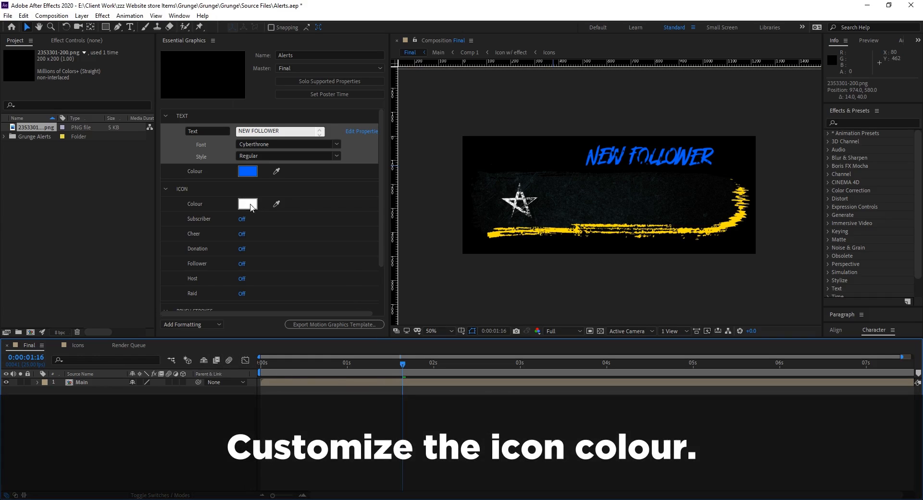
pyautogui.click(277, 204)
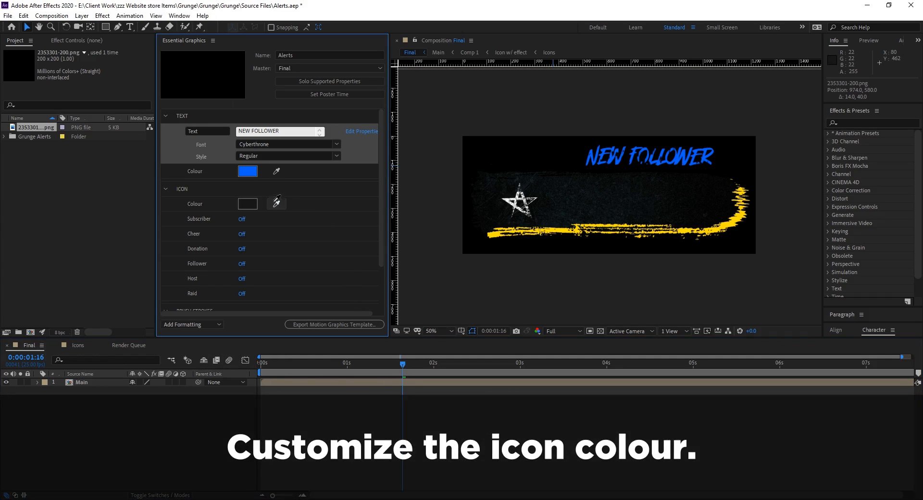
pyautogui.click(252, 169)
# Compare the alert with the brush strokes' texture off and on, leaving the texture on
pyautogui.scroll(-3, 284, 236)
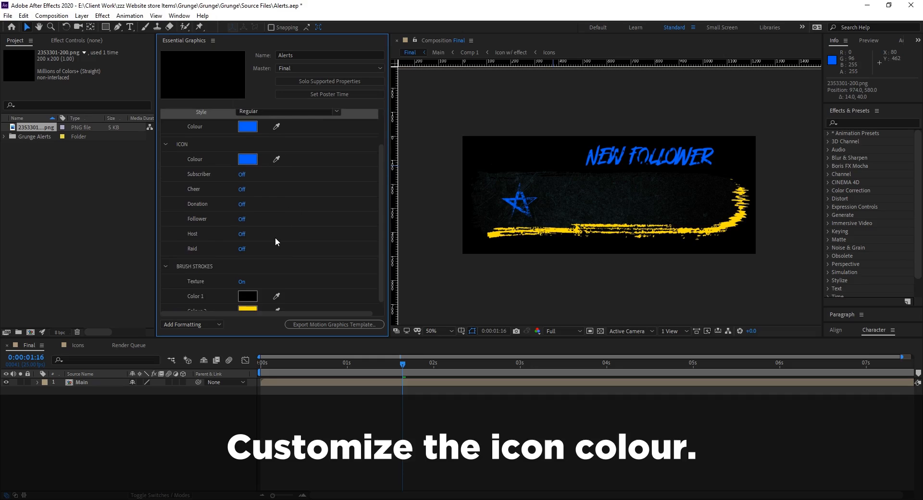
pyautogui.click(242, 271)
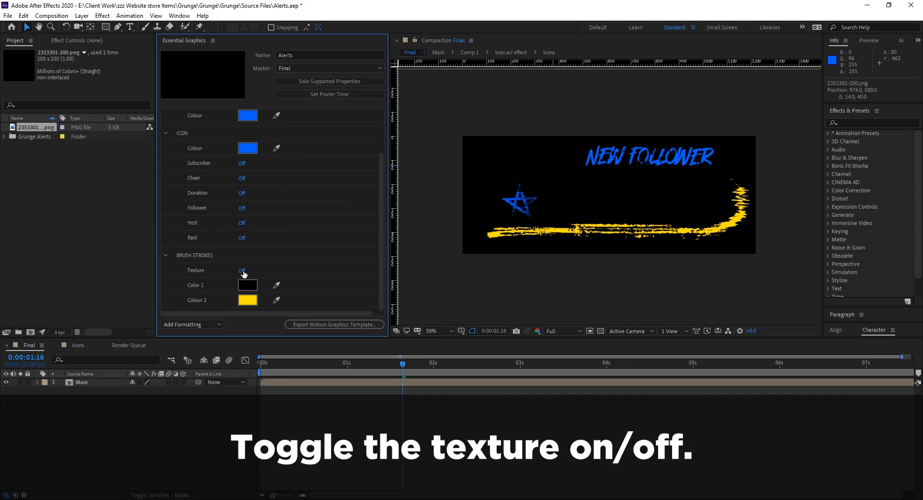
pyautogui.click(242, 270)
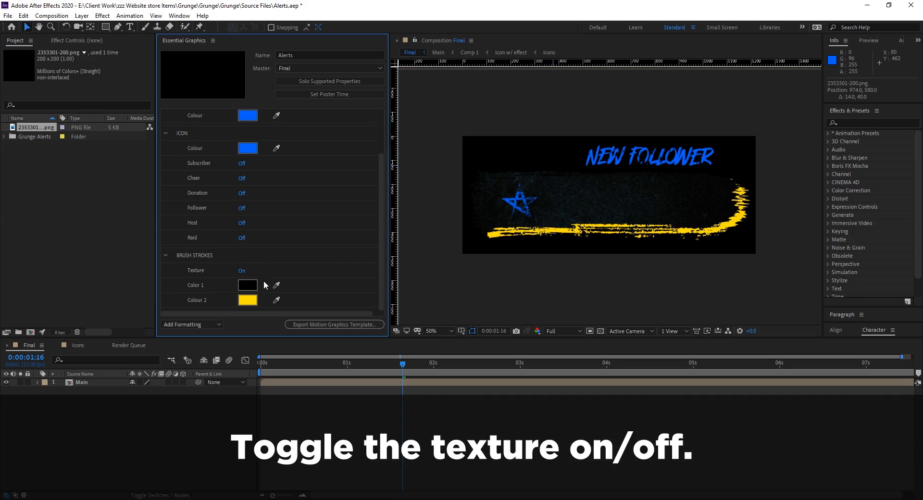
# Set the brush strokes' Colour 2 to the blue 0084FF
pyautogui.click(248, 300)
pyautogui.moveTo(249, 298); pyautogui.dragTo(320, 262)
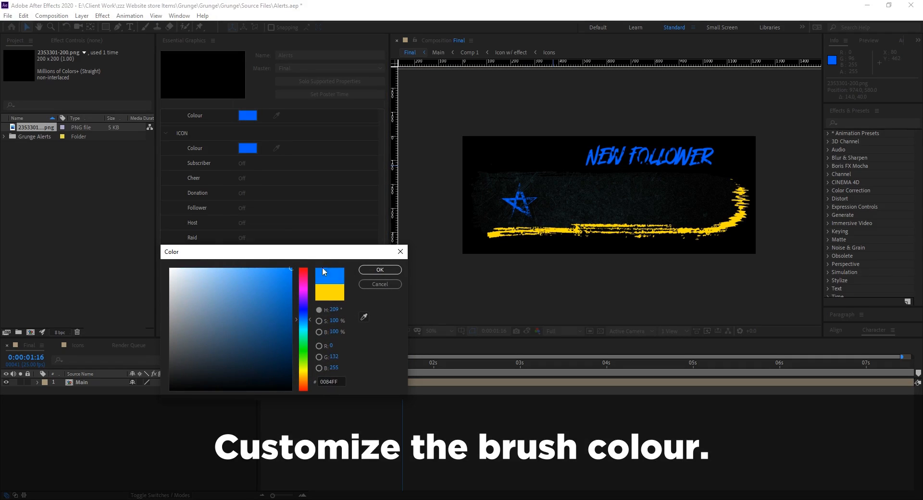
pyautogui.click(379, 270)
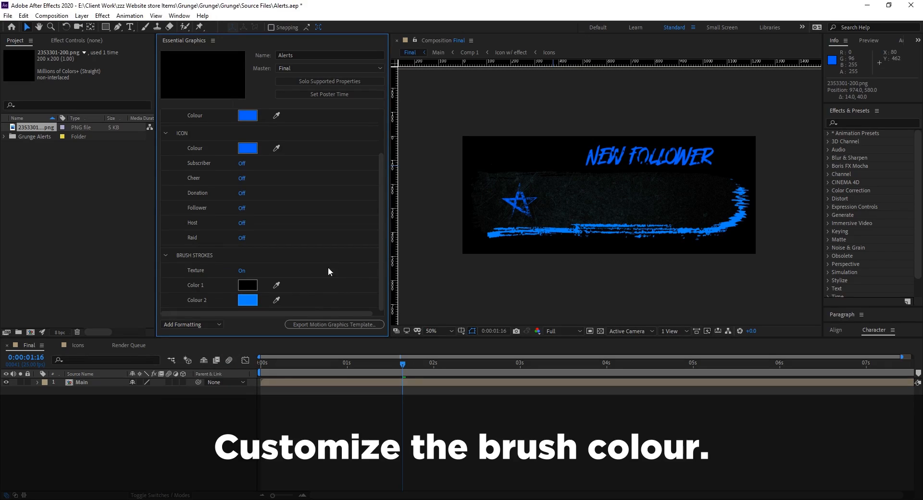
# Play the finished alert animation from the start of the Final composition
pyautogui.moveTo(403, 368); pyautogui.dragTo(198, 375)
pyautogui.press('space')
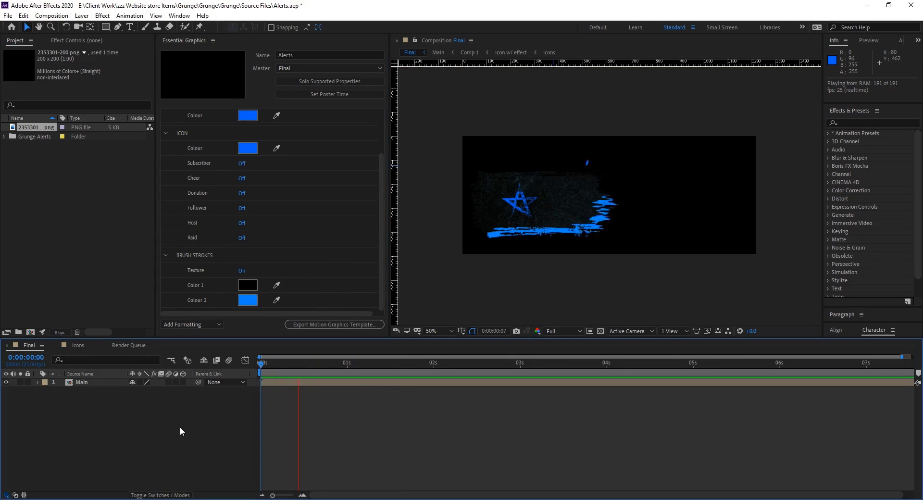